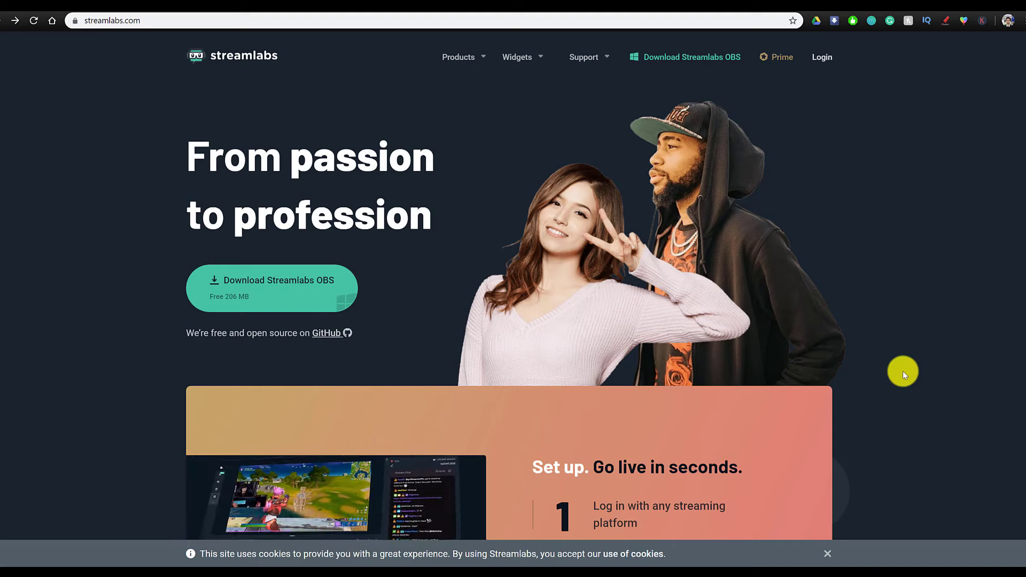
# Step: Download Streamlabs OBS, accept its license agreement and install it in C:\Program Files\Streamlabs OBS
pyautogui.click(286, 281)
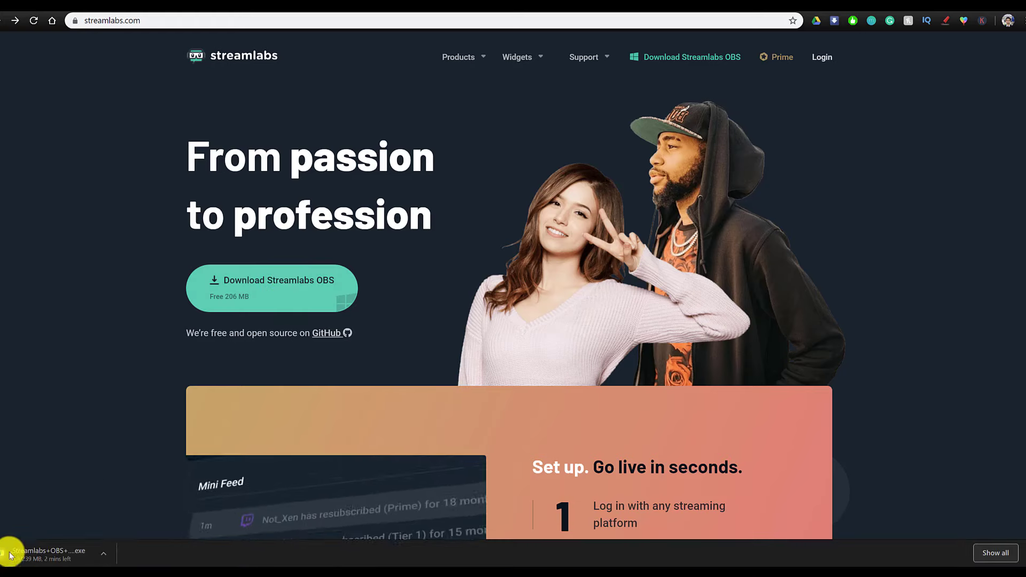
pyautogui.click(30, 559)
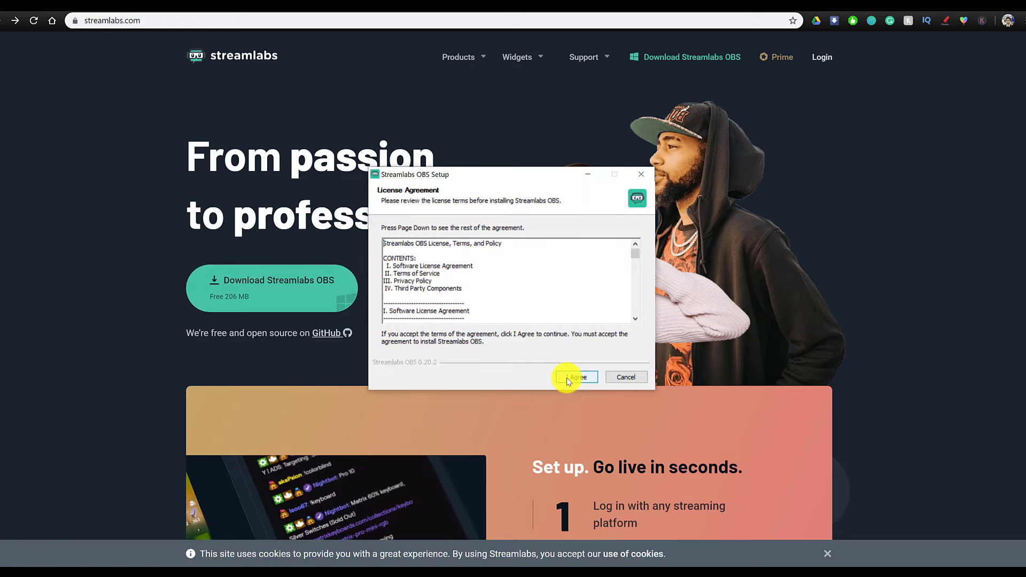
pyautogui.click(568, 379)
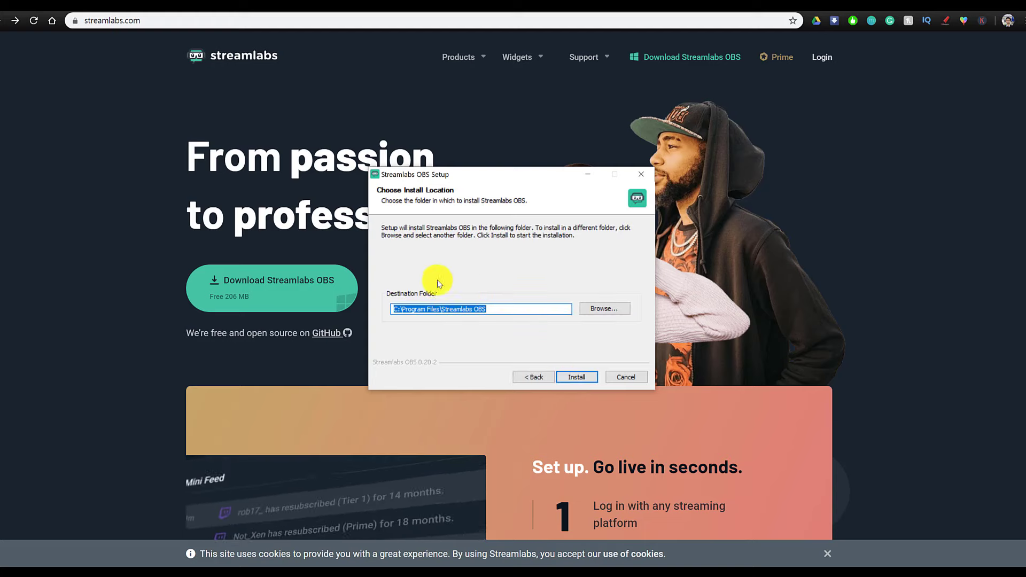
pyautogui.click(580, 378)
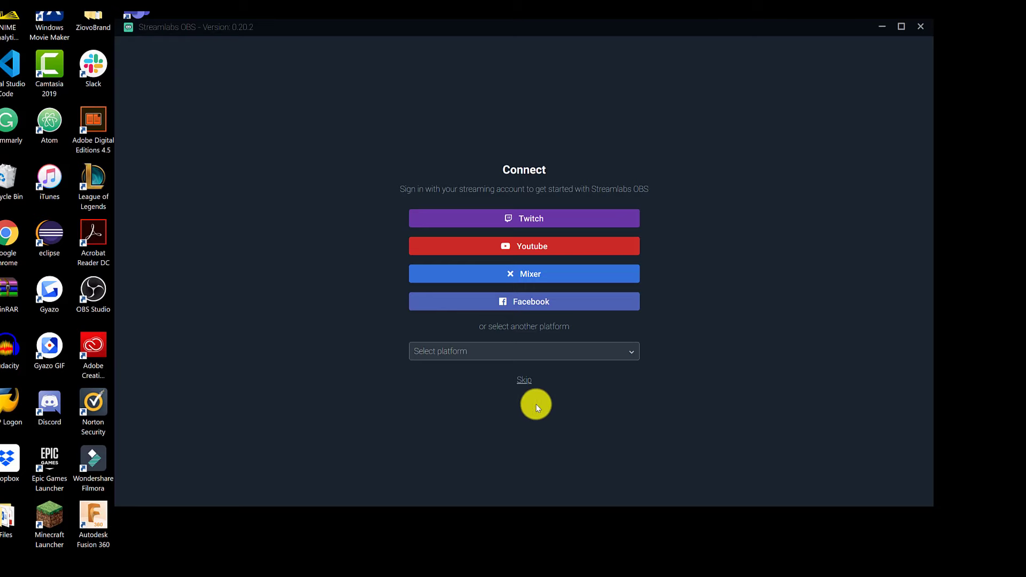
# Step: Complete the first-run setup with Start Fresh, skipping the account sign-in, mic and webcam setup and theme, and dismiss the Scene Collections tip
pyautogui.click(524, 381)
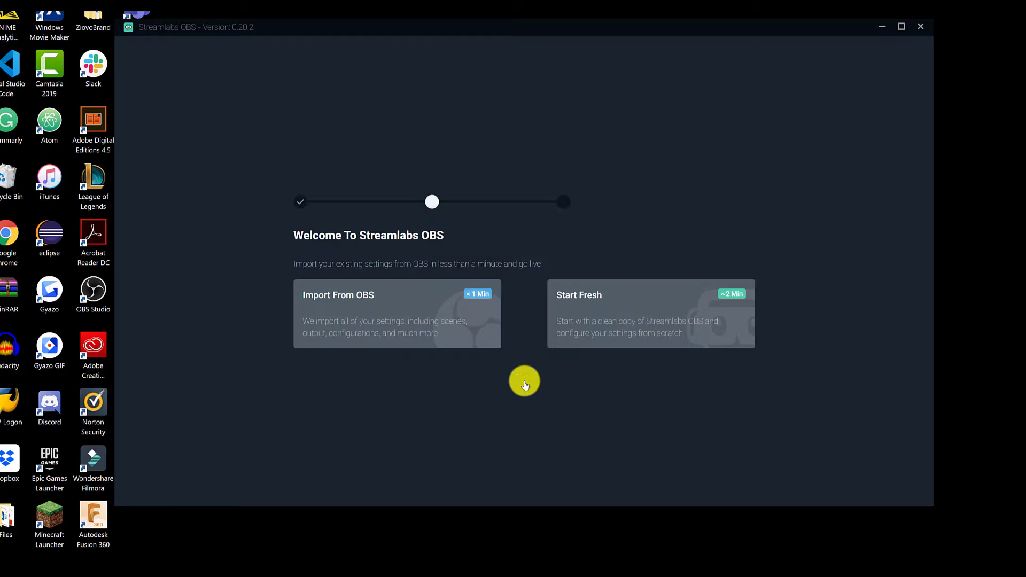
pyautogui.click(649, 337)
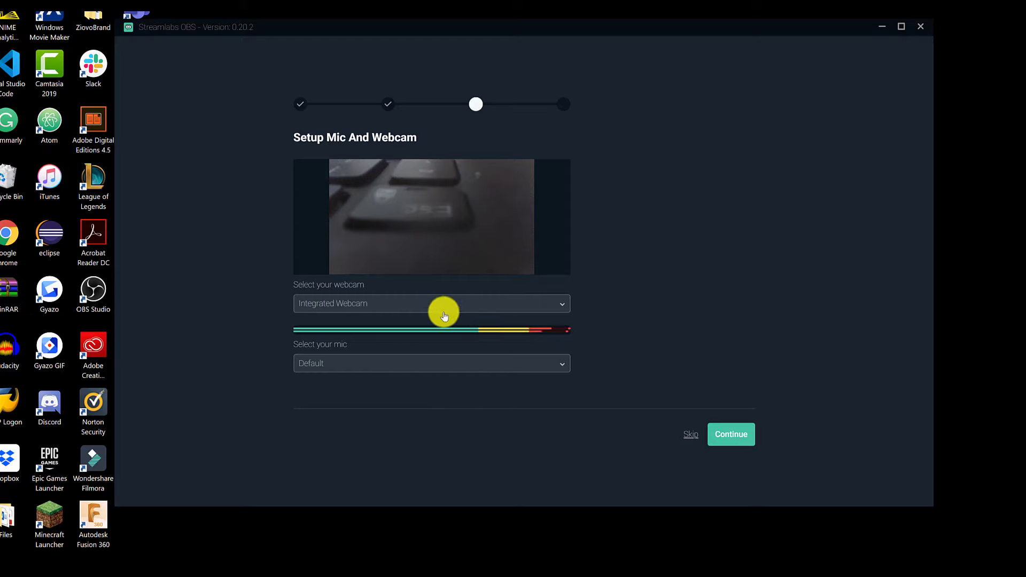
pyautogui.click(688, 436)
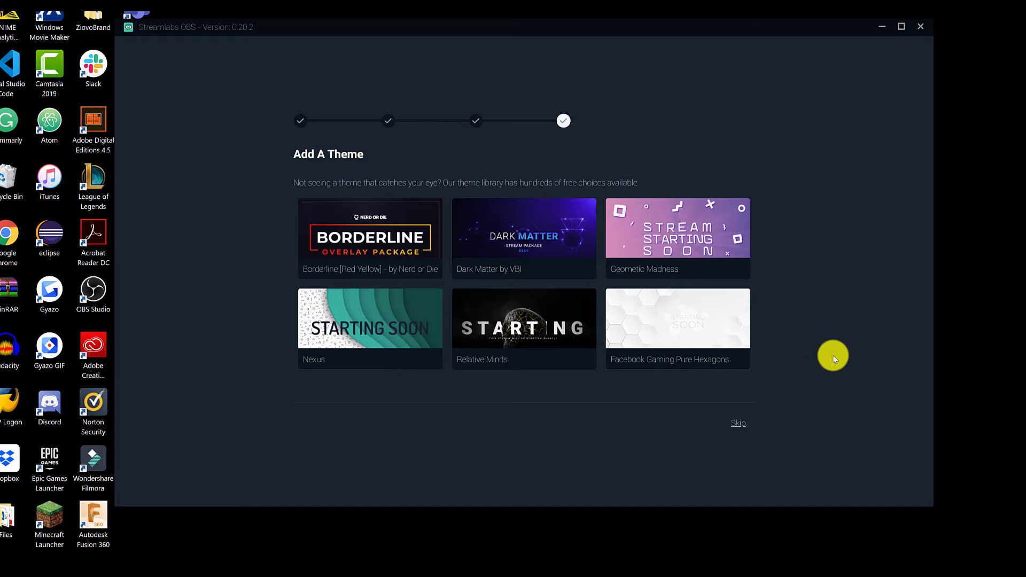
pyautogui.click(738, 423)
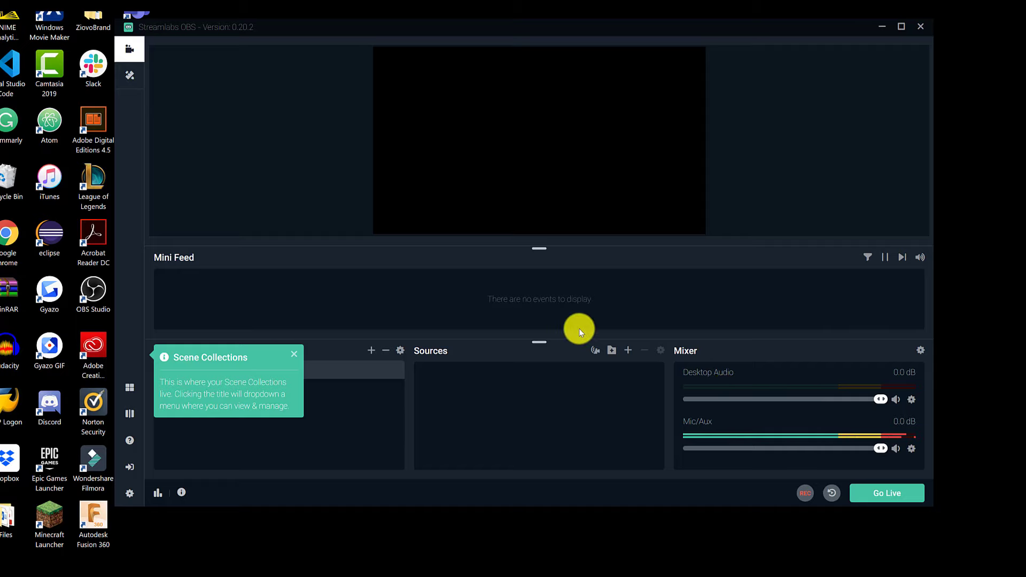
pyautogui.click(294, 354)
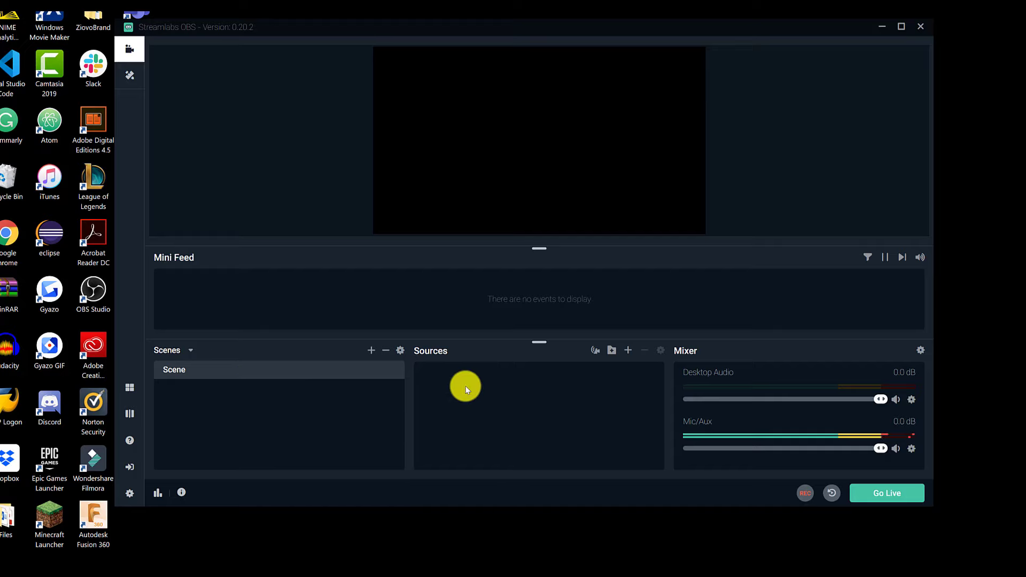
# Step: Add a Display Capture source named Display Capture to the scene, using Display 1: 3200x1800 with cursor capture enabled
pyautogui.click(628, 353)
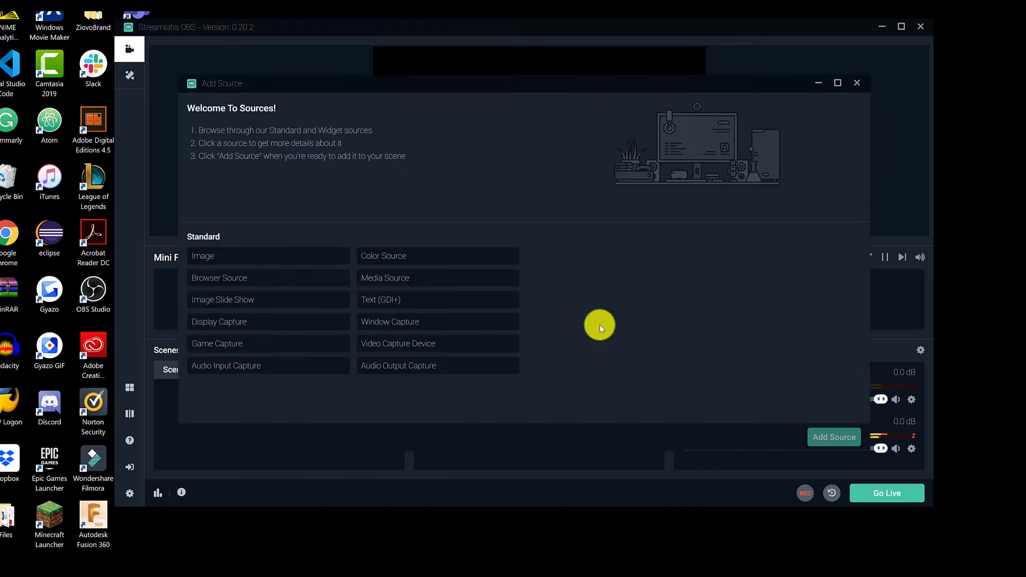
pyautogui.click(238, 330)
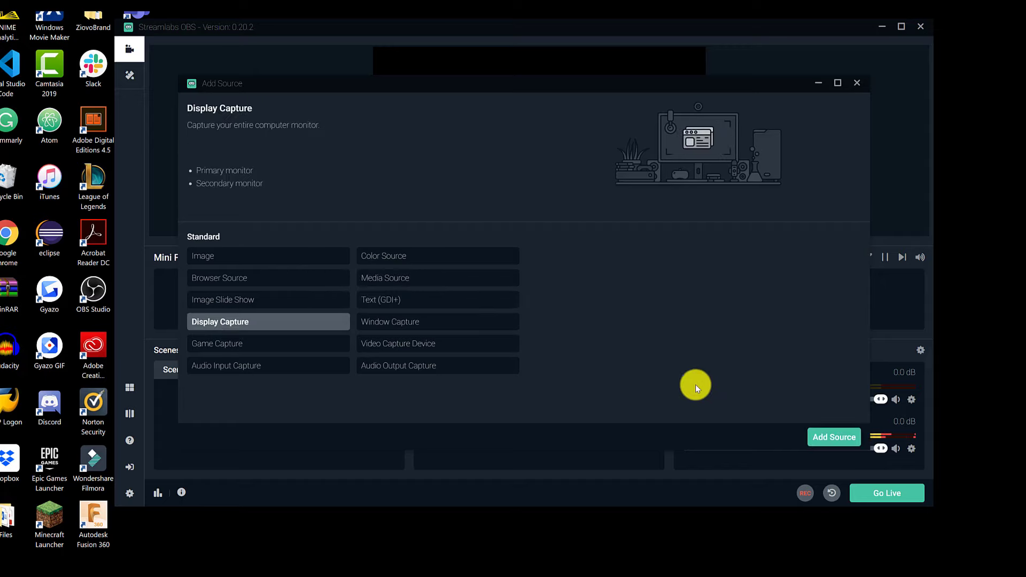
pyautogui.click(817, 435)
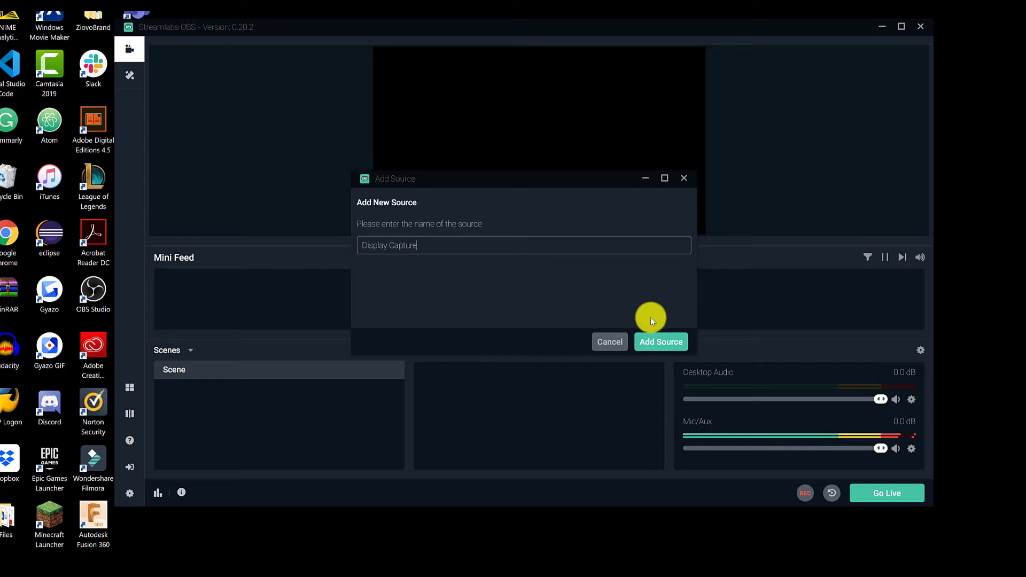
pyautogui.click(656, 344)
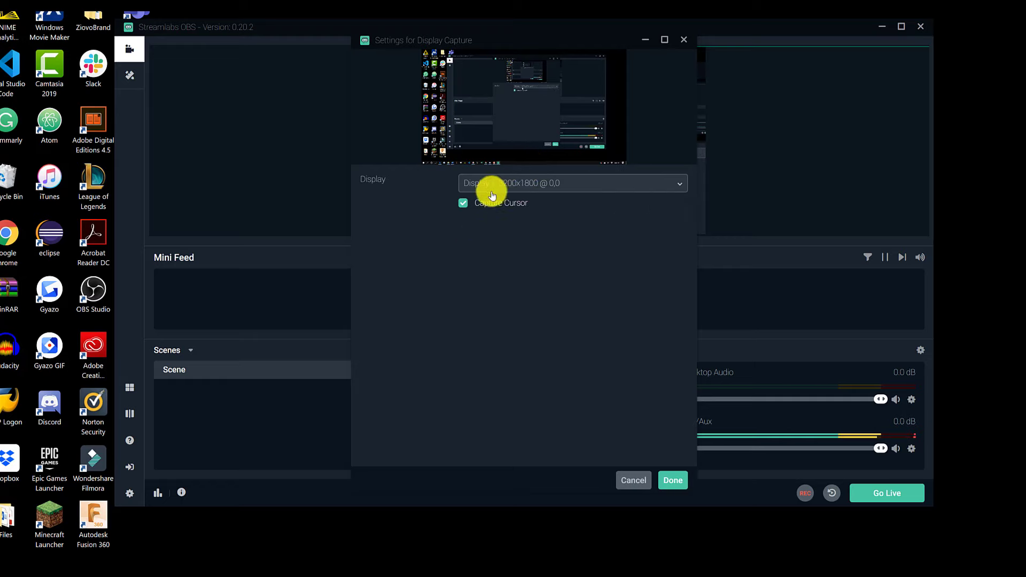
pyautogui.click(619, 186)
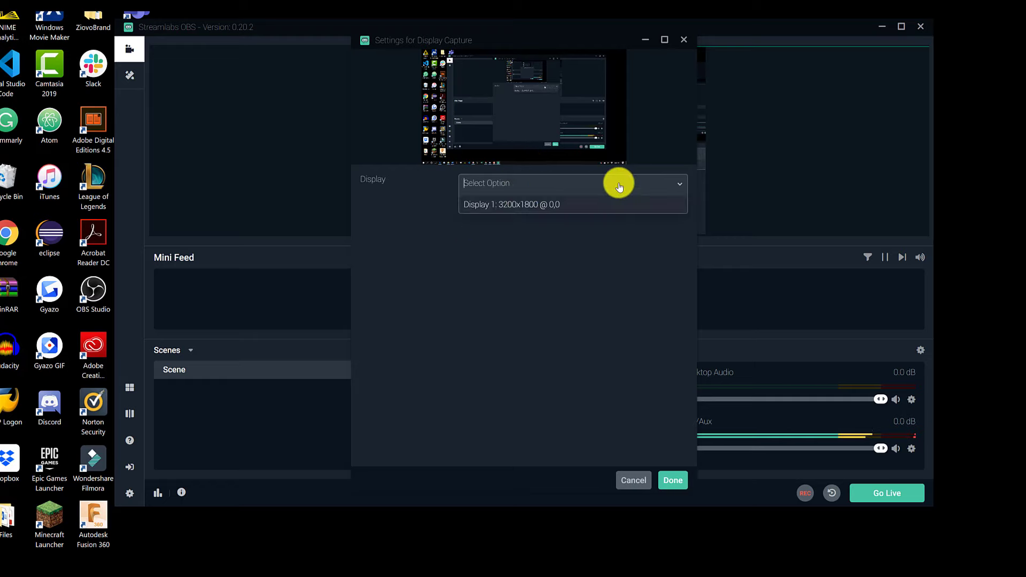
pyautogui.click(498, 204)
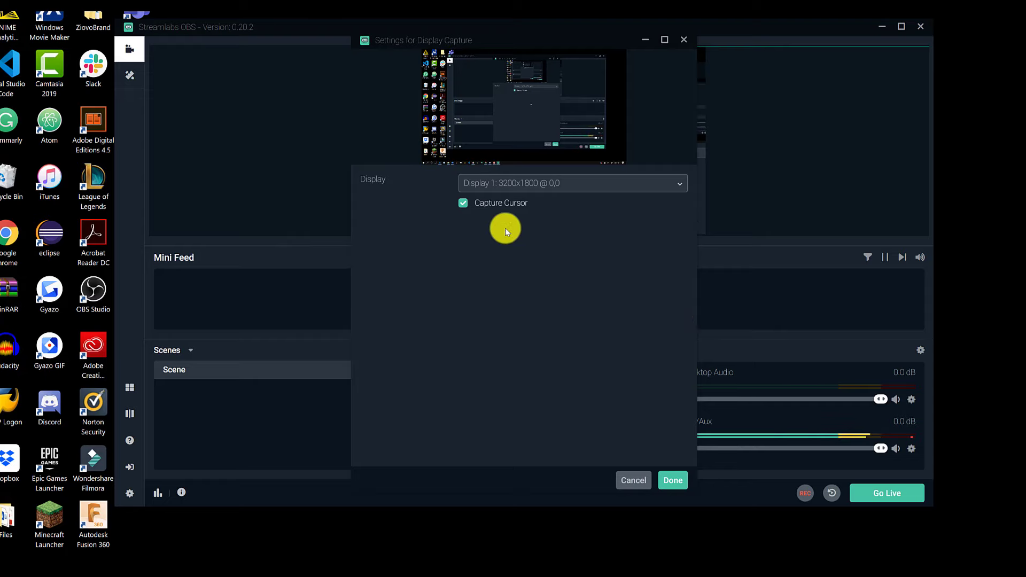
pyautogui.click(676, 481)
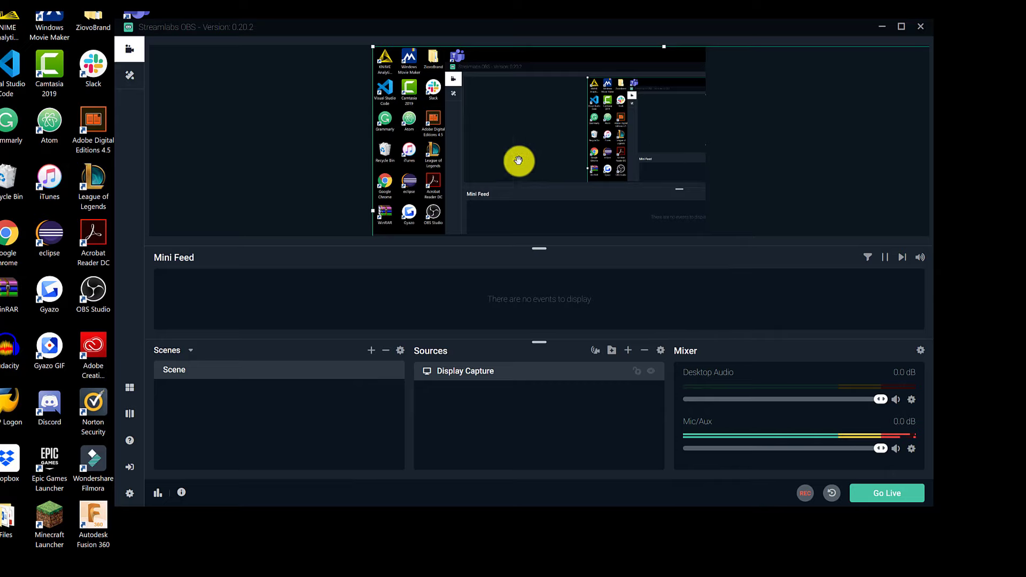
# Step: Maximize the Streamlabs OBS window and resize the display capture to fill the whole preview canvas, leaving it deselected
pyautogui.click(902, 27)
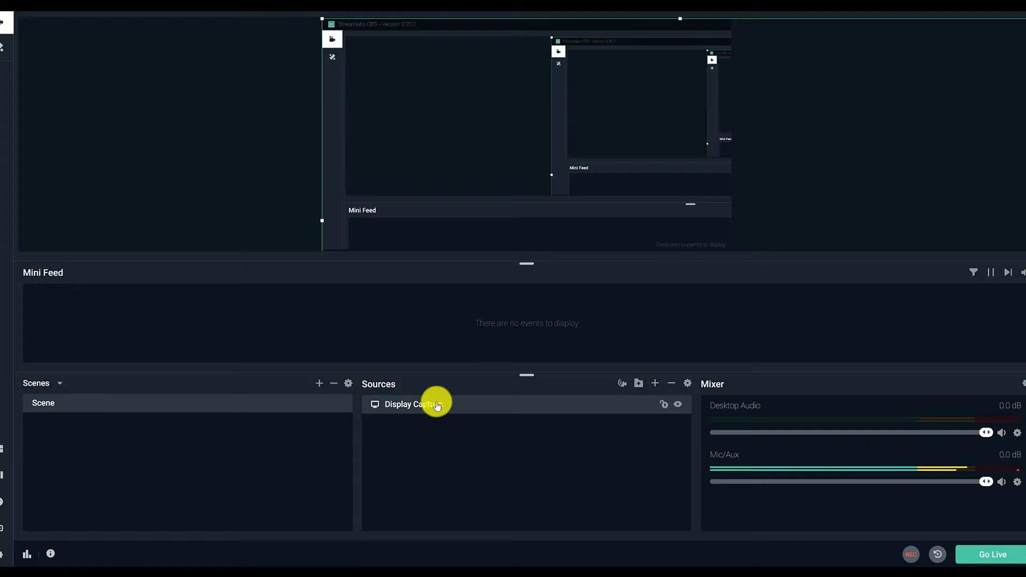
pyautogui.moveTo(322, 19); pyautogui.dragTo(387, 51)
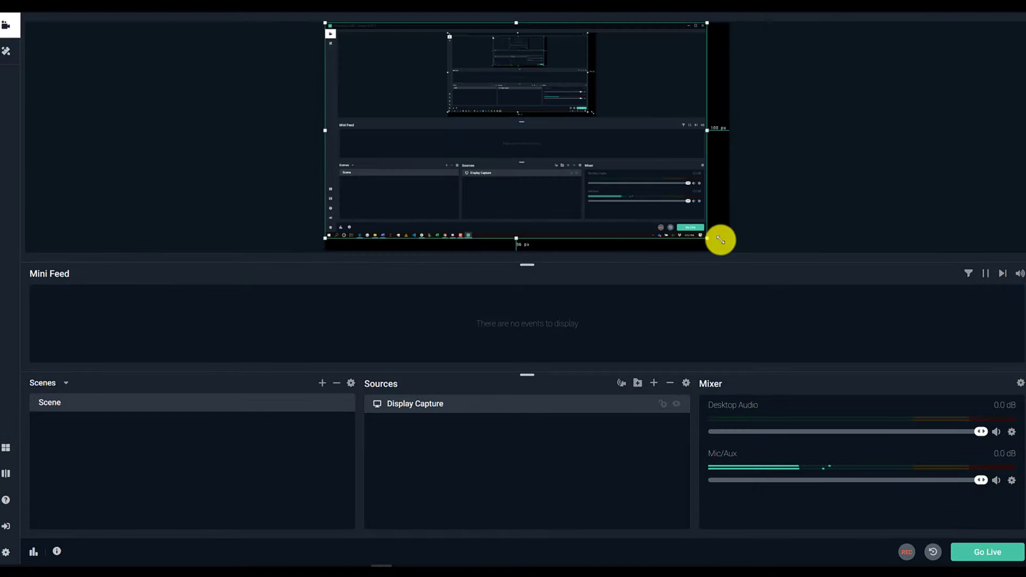
pyautogui.moveTo(720, 240); pyautogui.dragTo(737, 254)
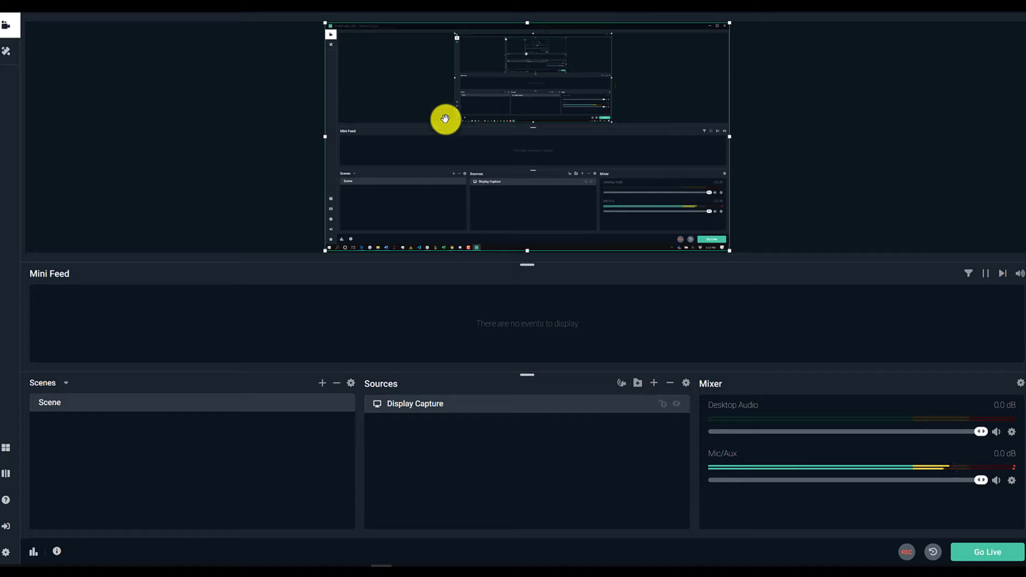
pyautogui.click(781, 185)
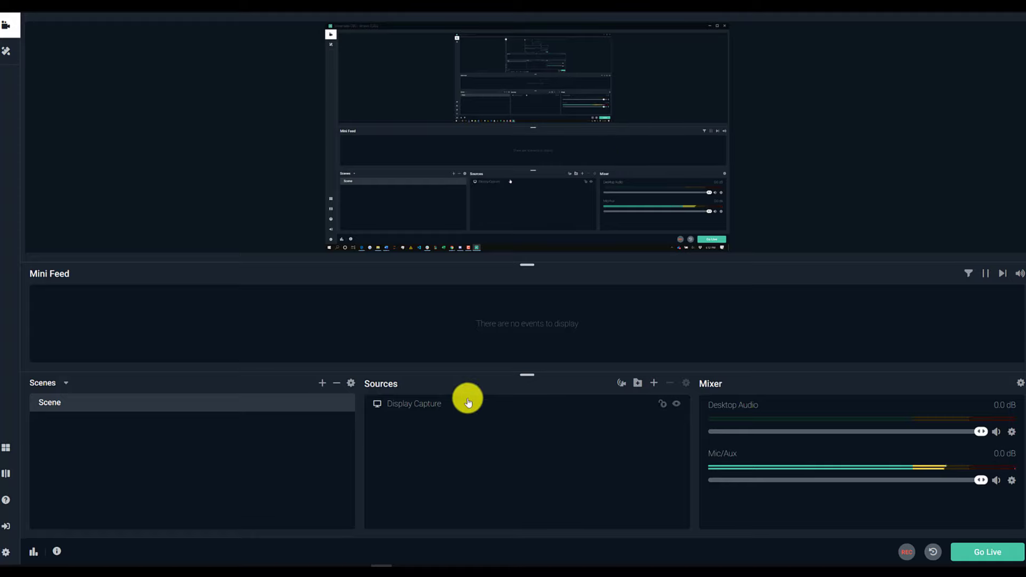
# Step: Start a recording of the scene and stop it
pyautogui.click(910, 554)
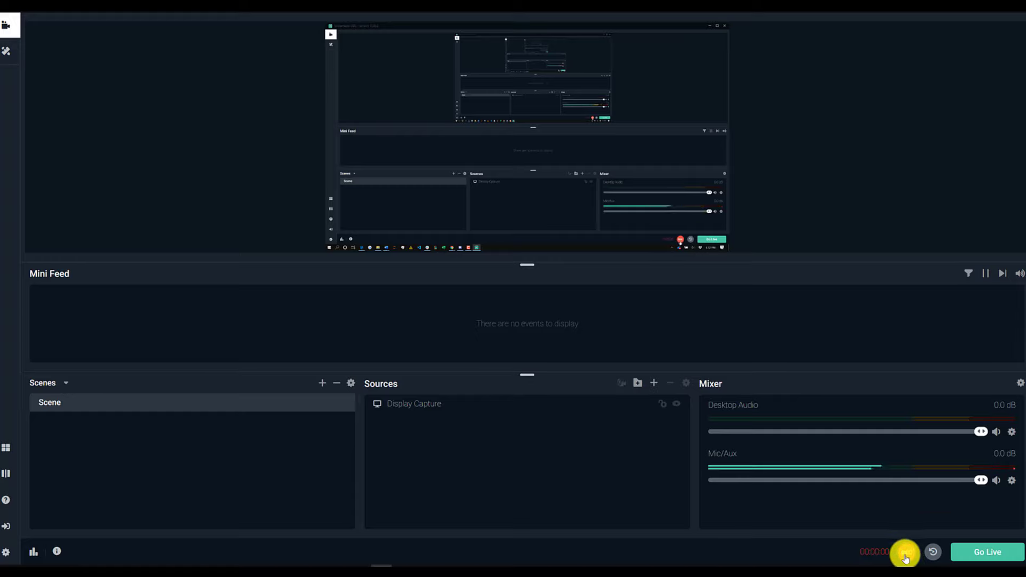
pyautogui.click(912, 553)
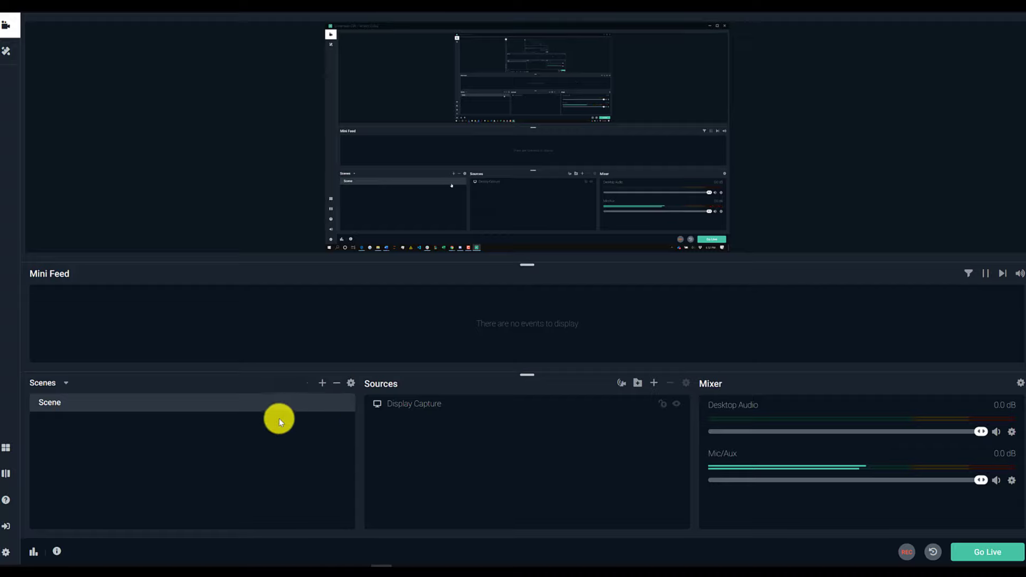
# Step: In the Output settings, choose the Videos folder as the recording path
pyautogui.click(7, 553)
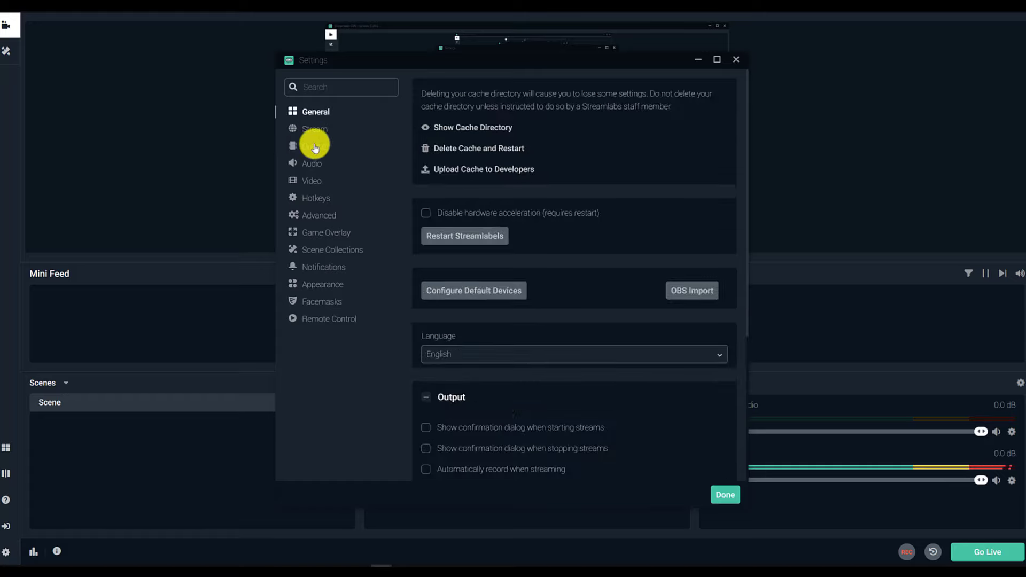
pyautogui.click(315, 148)
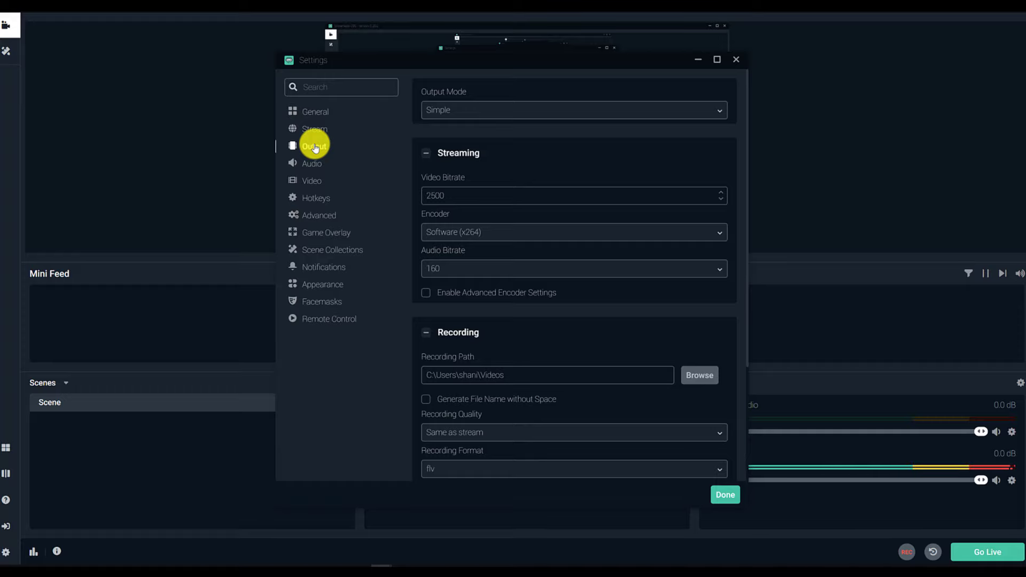
pyautogui.scroll(-1, 641, 380)
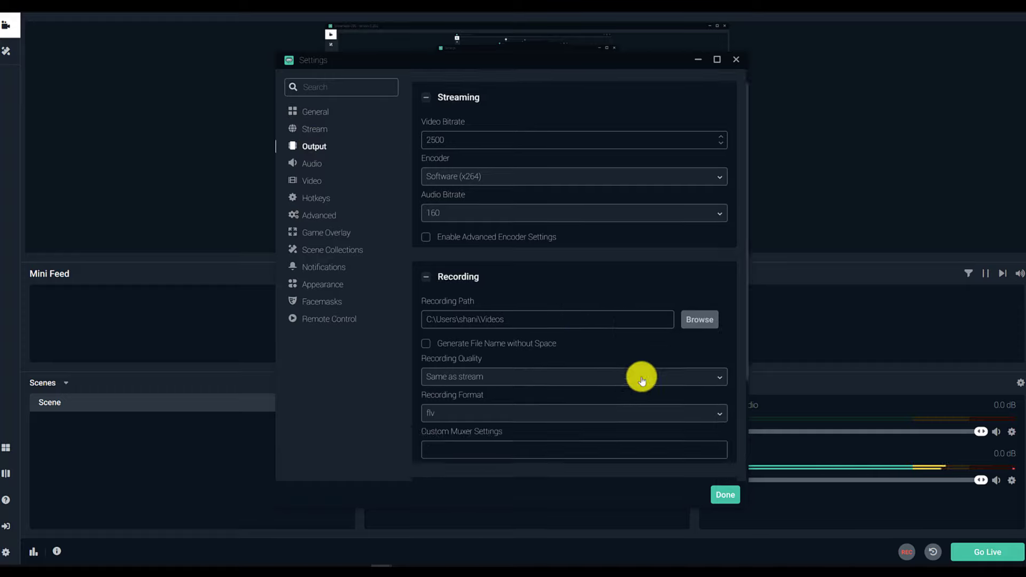
pyautogui.click(697, 320)
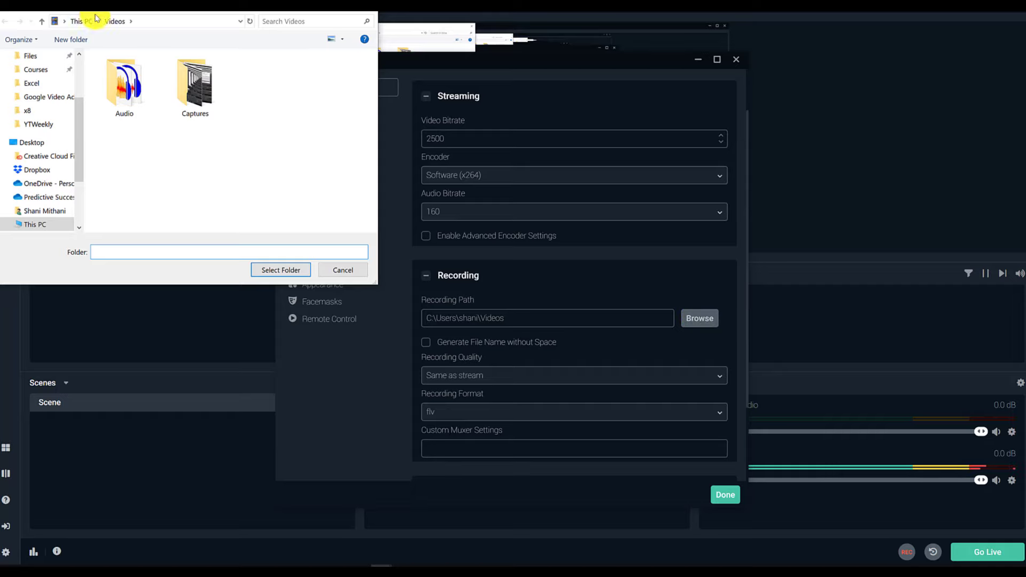
pyautogui.scroll(2, 61, 140)
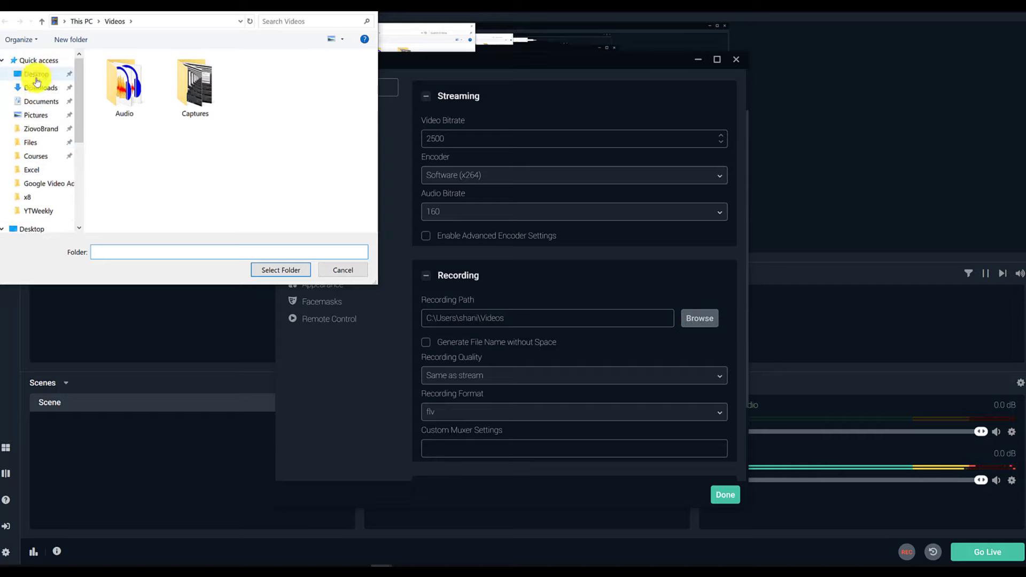
pyautogui.click(282, 273)
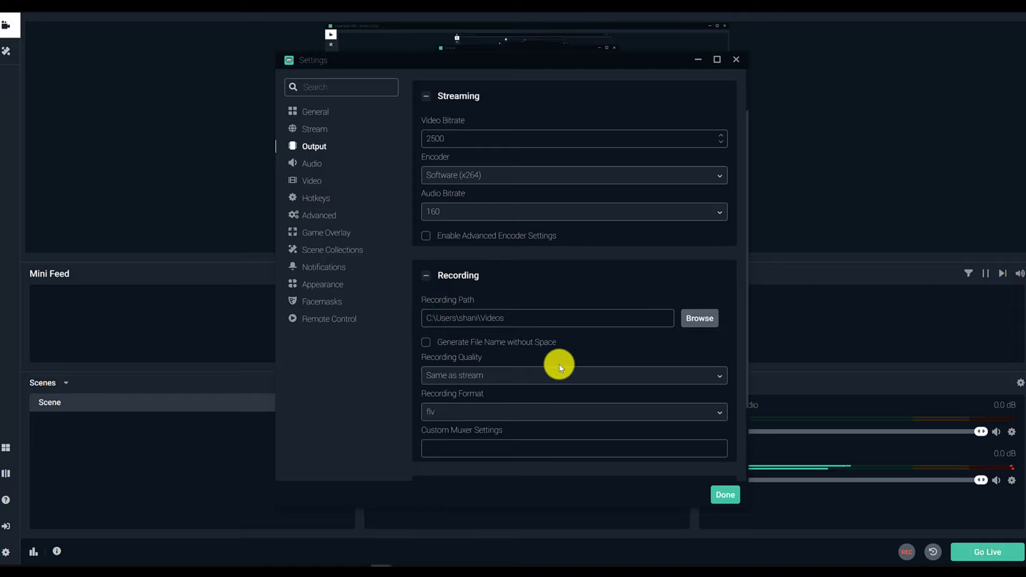
# Step: Set the recording quality to High Quality, Medium File Size and the recording format to mp4
pyautogui.scroll(-2, 559, 364)
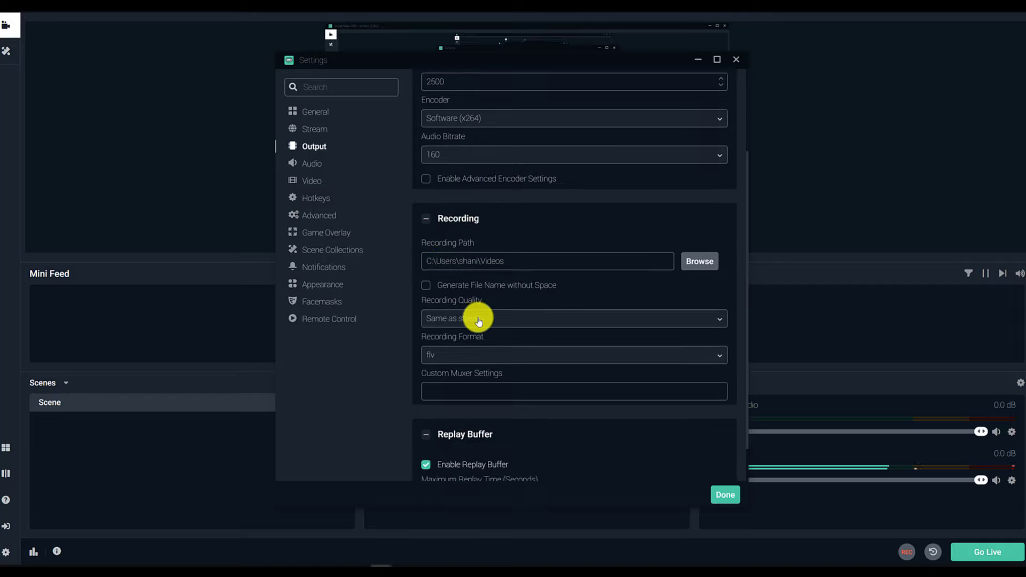
pyautogui.click(478, 321)
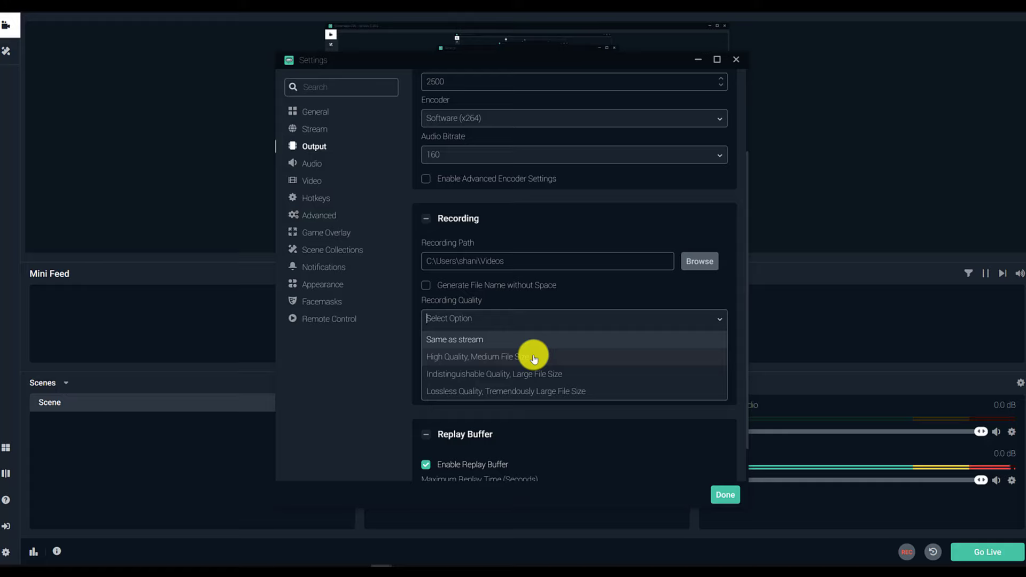
pyautogui.click(494, 361)
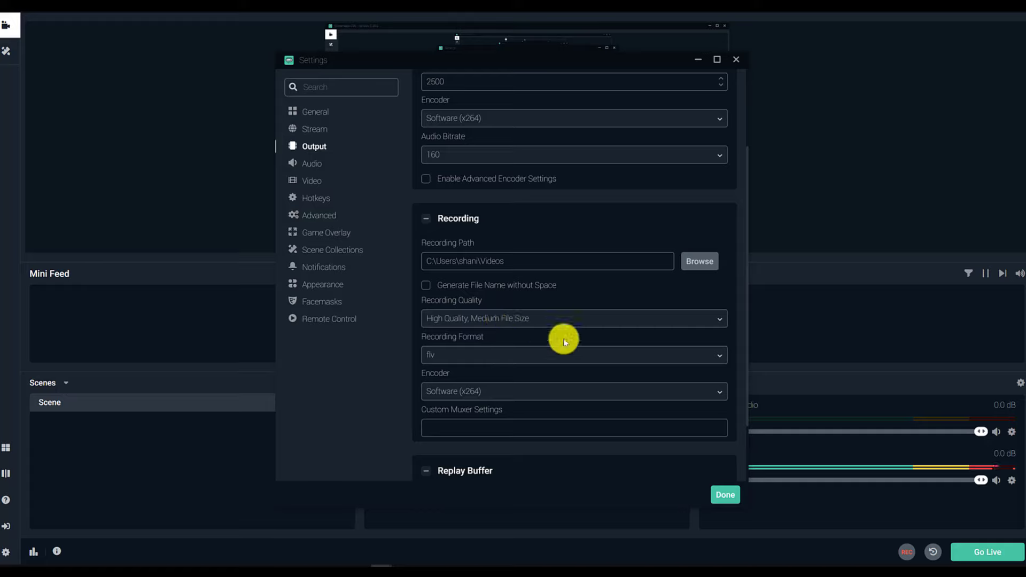
pyautogui.click(470, 356)
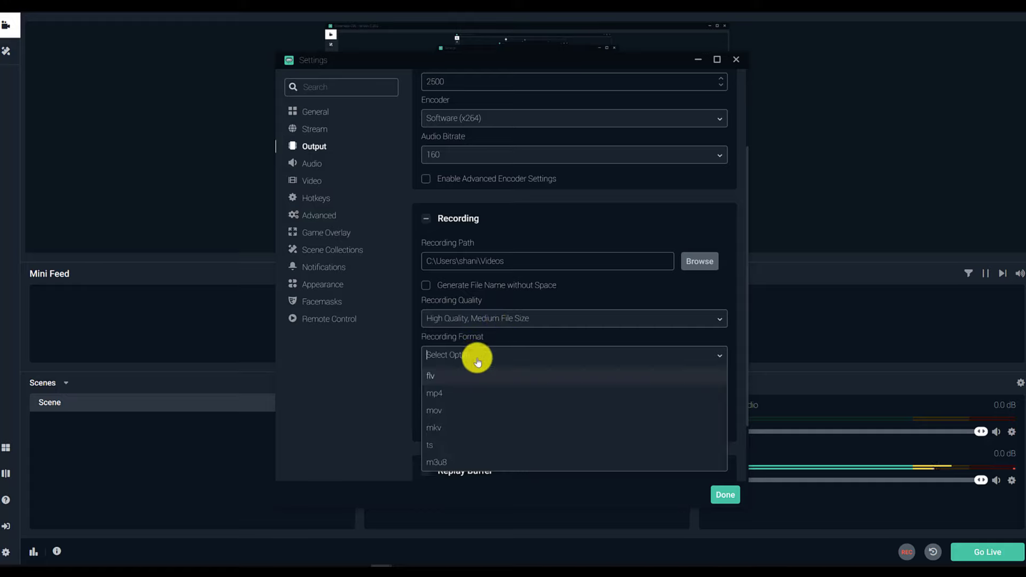
pyautogui.click(476, 395)
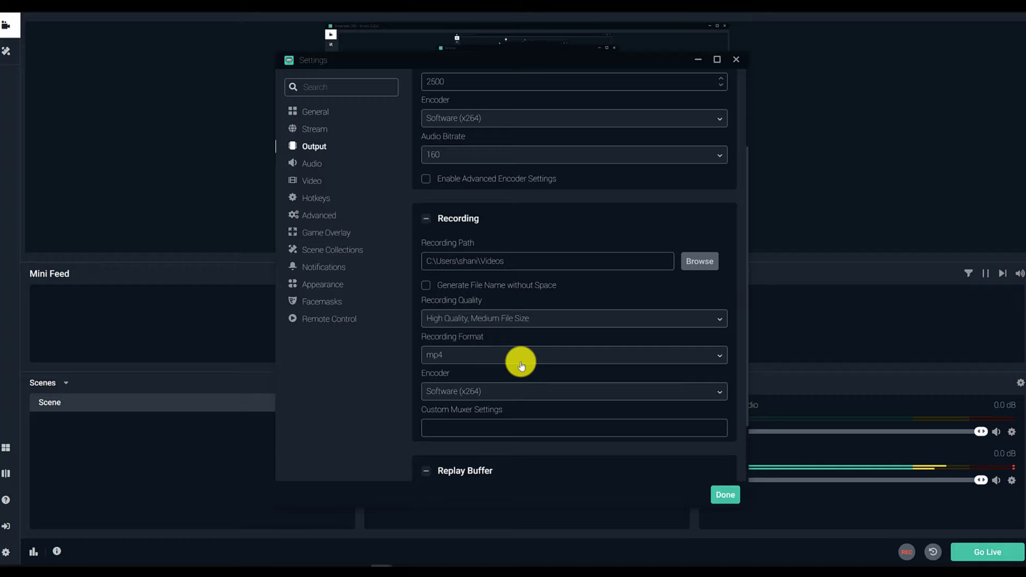
# Step: Select Software (x264) as the recording encoder in the Output settings
pyautogui.scroll(-2, 550, 351)
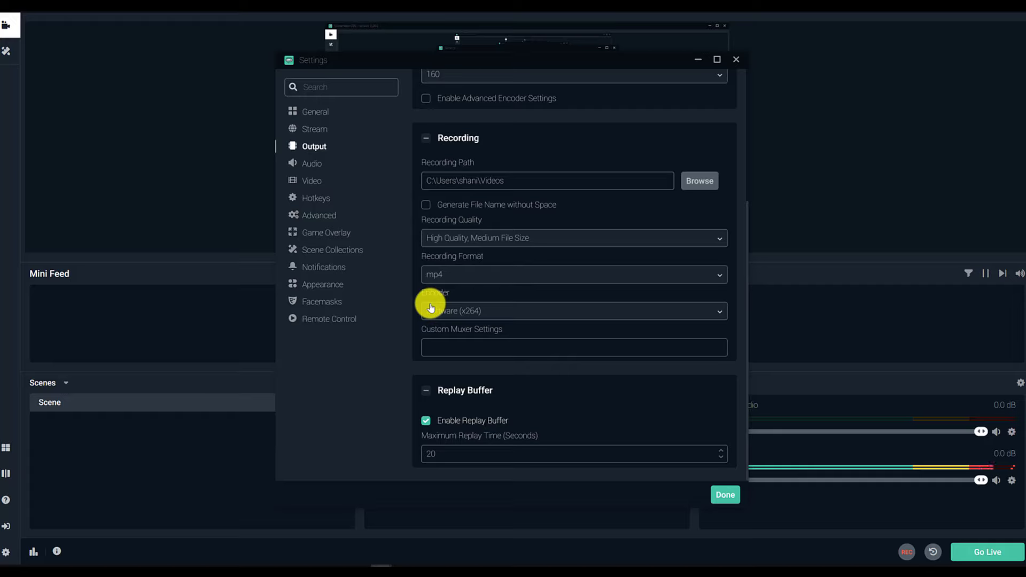
pyautogui.click(469, 312)
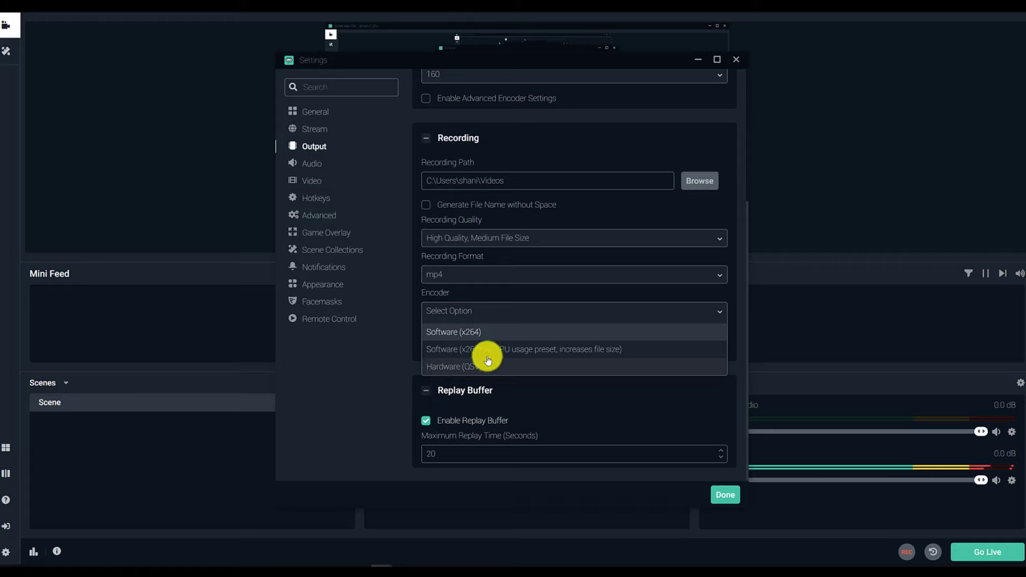
pyautogui.click(481, 332)
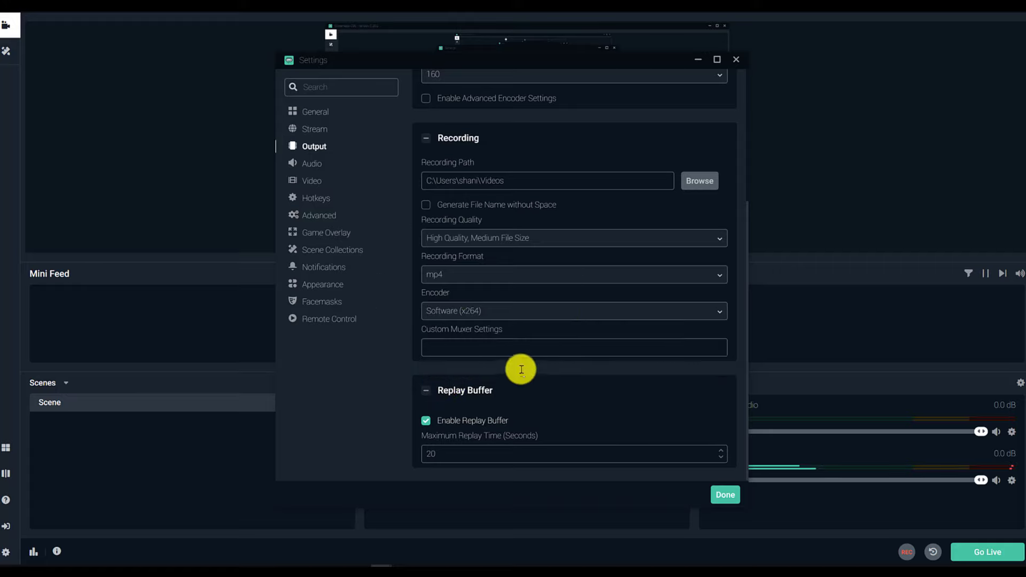
# Step: In the Audio settings, disable Desktop Audio Device 1 and set Mic/Auxiliary Device 1 to Microphone (Samson Meteor Mic)
pyautogui.click(313, 165)
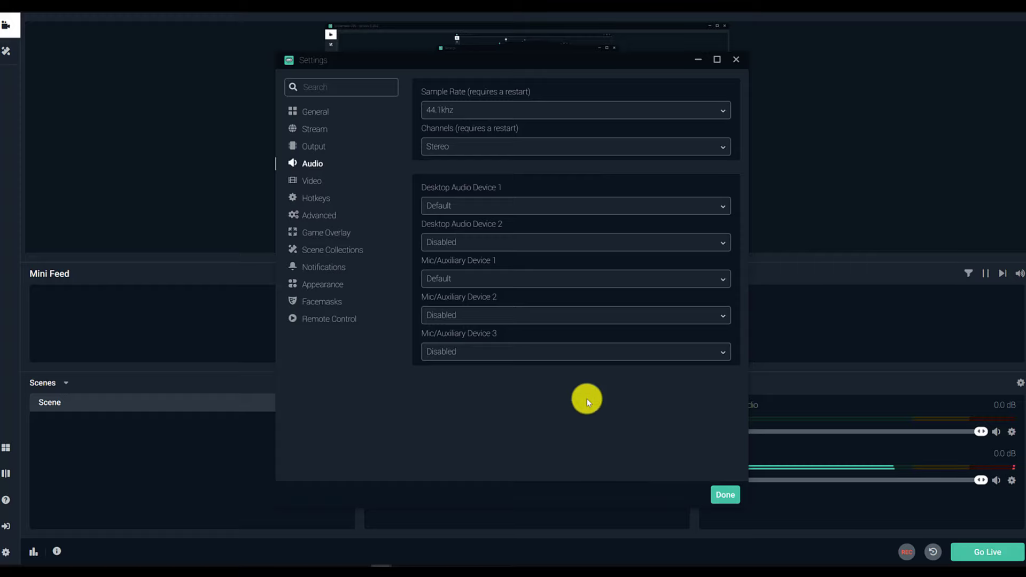
pyautogui.click(533, 207)
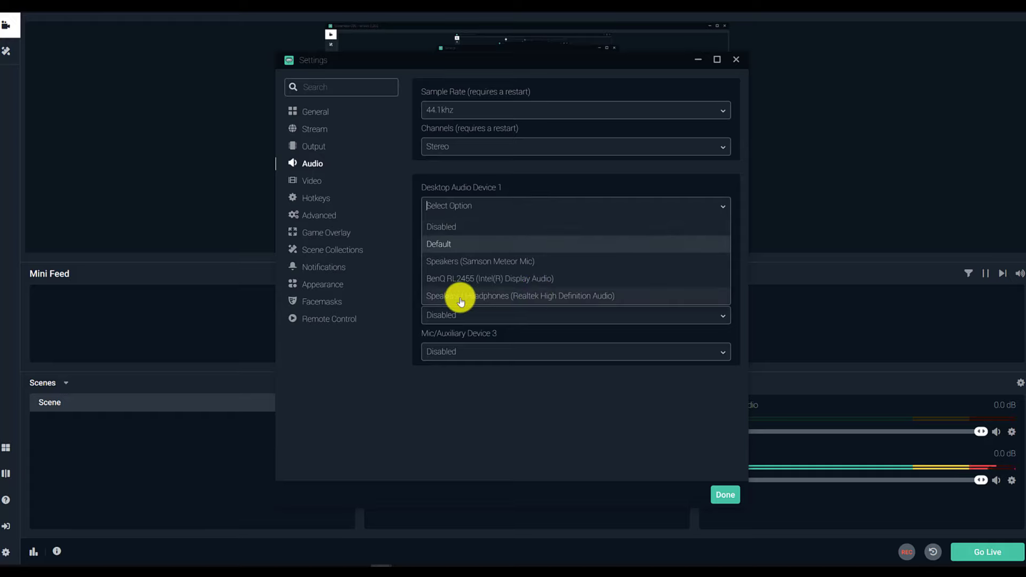
pyautogui.click(462, 227)
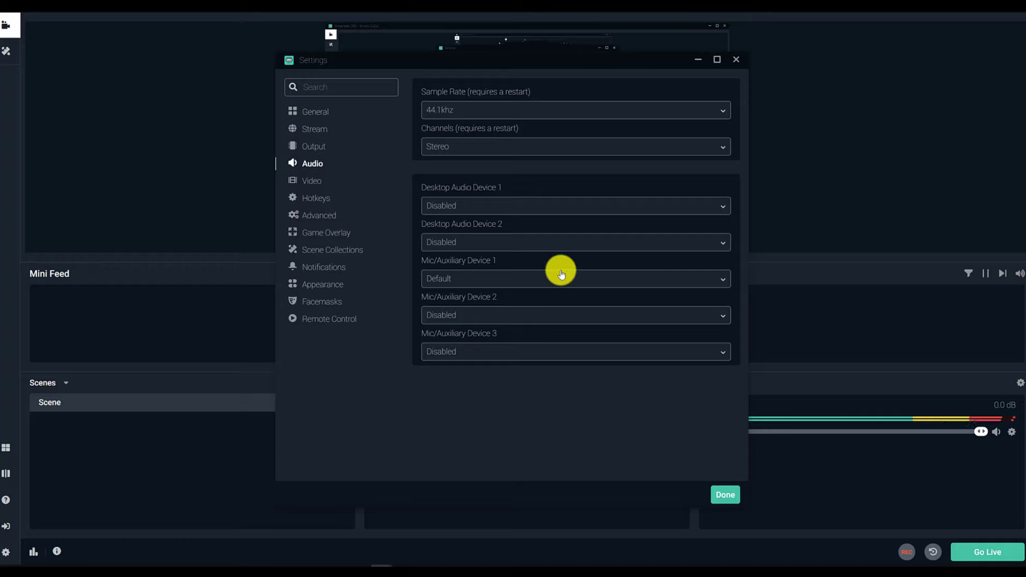
pyautogui.click(455, 279)
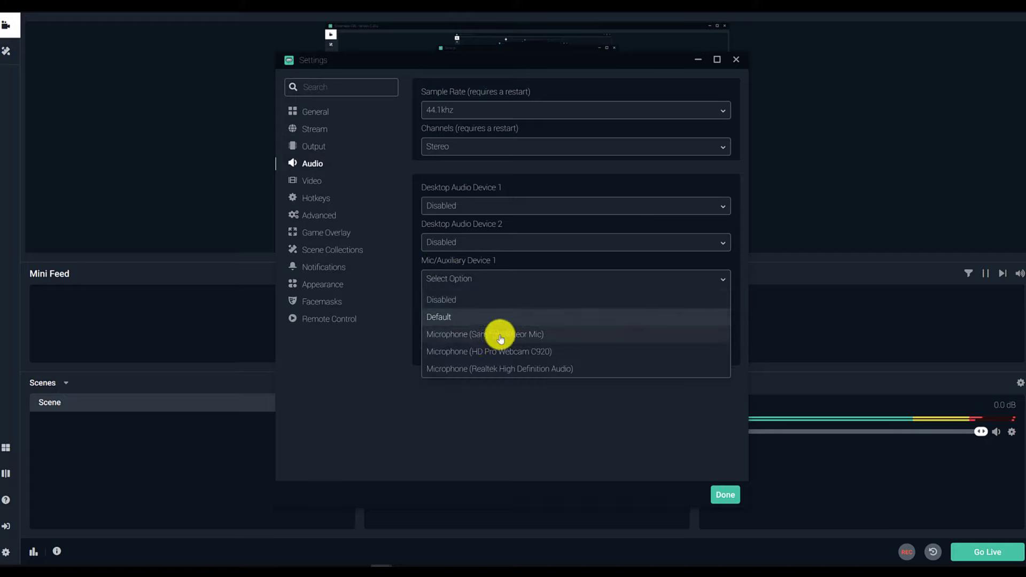
pyautogui.click(588, 337)
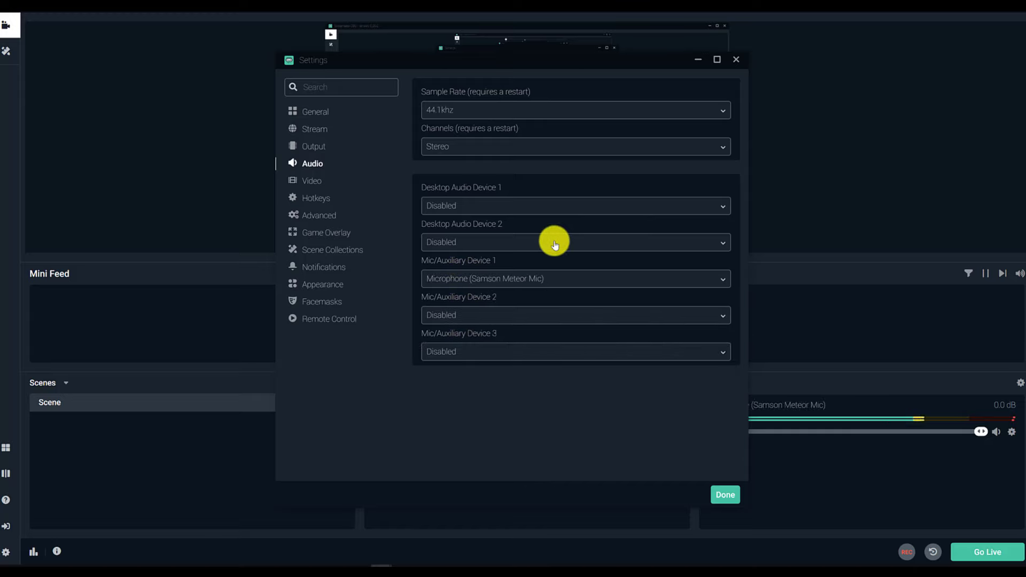
# Step: In the Video settings, set the output (scaled) resolution to 1920x1080
pyautogui.click(315, 181)
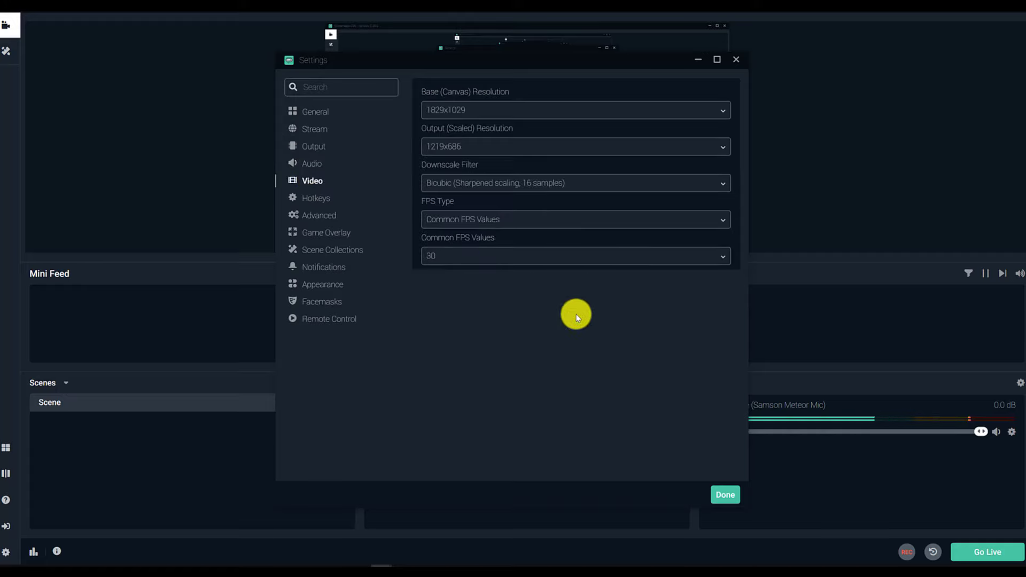
pyautogui.click(480, 147)
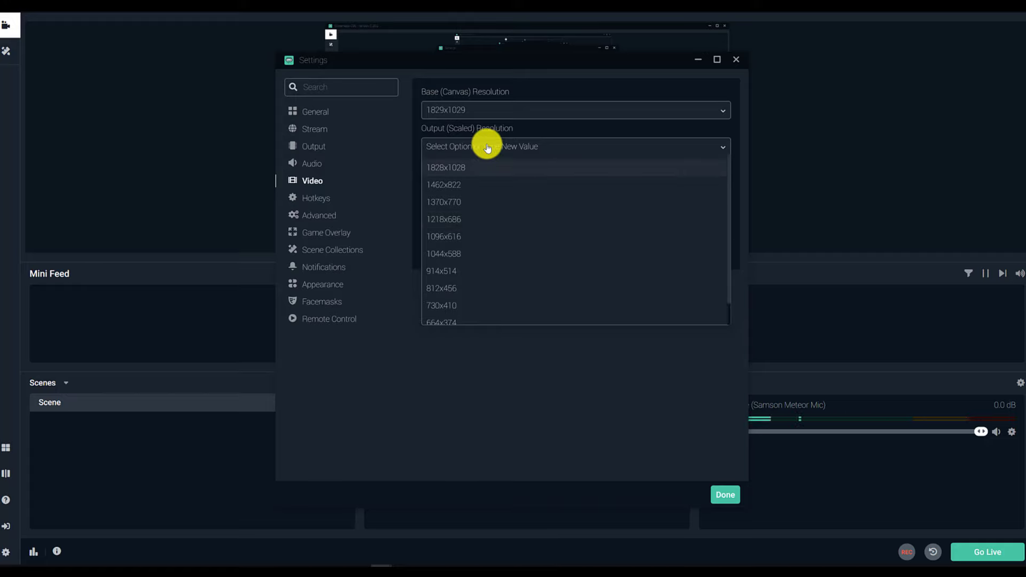
pyautogui.write('1920')
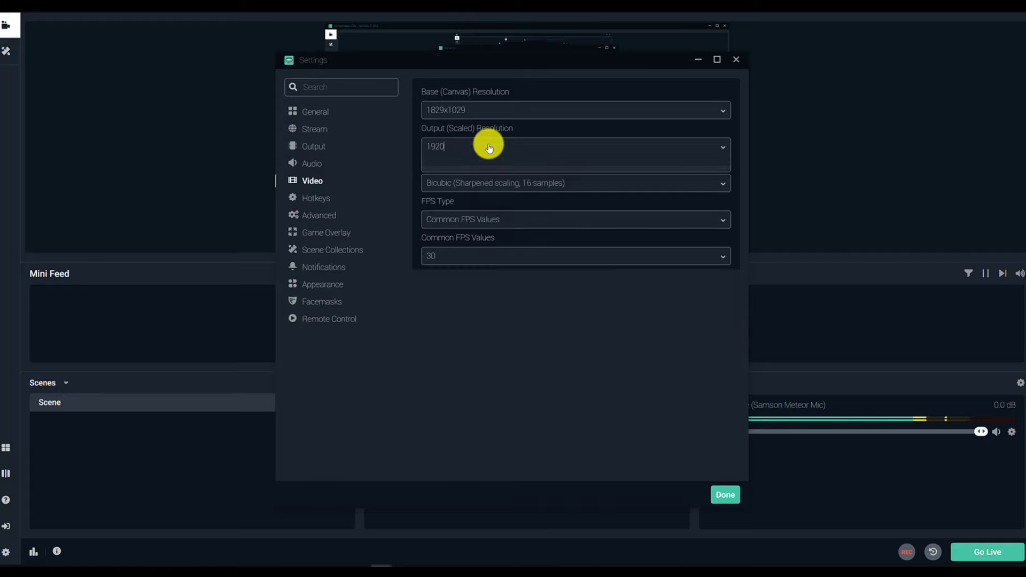
pyautogui.write('x 1080')
pyautogui.press('Return')
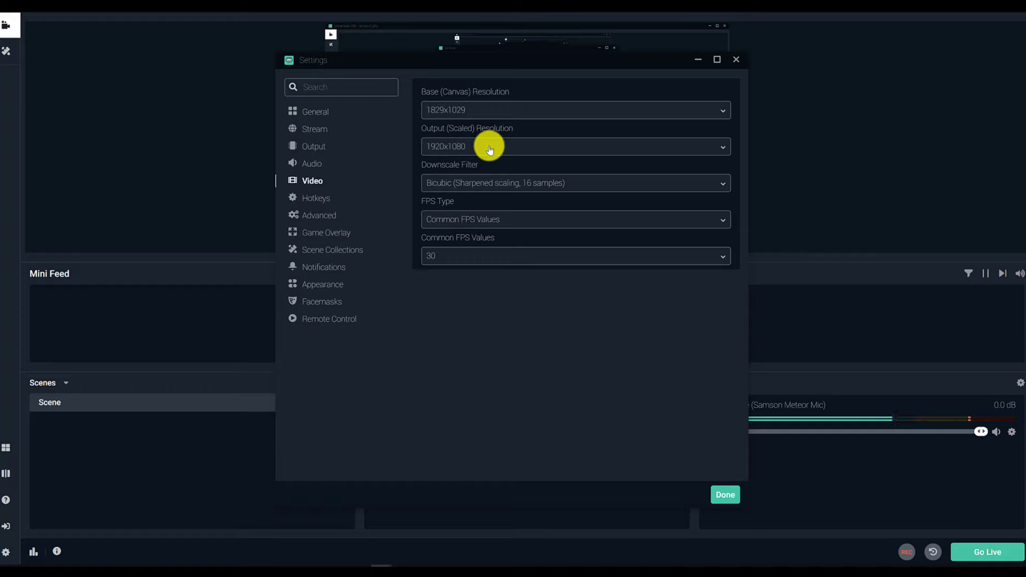
# Step: Choose Bicubic (Sharpened scaling, 16 samples) as the downscale filter
pyautogui.click(446, 187)
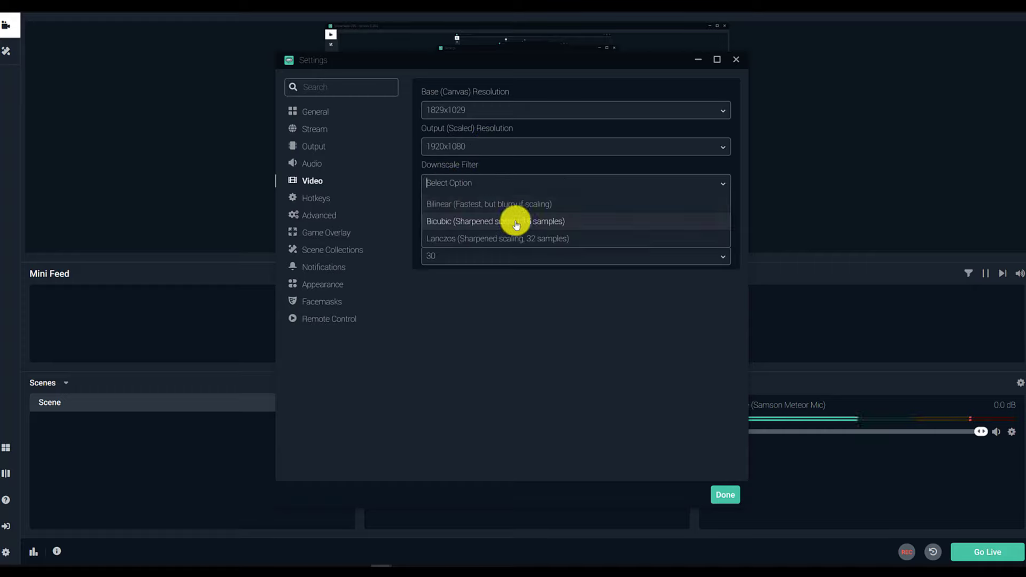
pyautogui.click(466, 222)
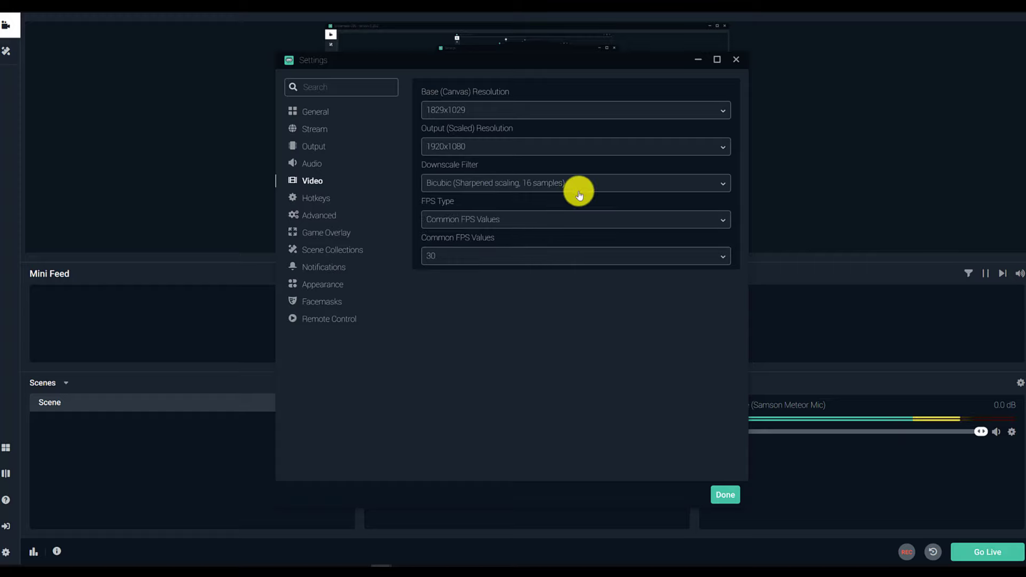
pyautogui.click(560, 187)
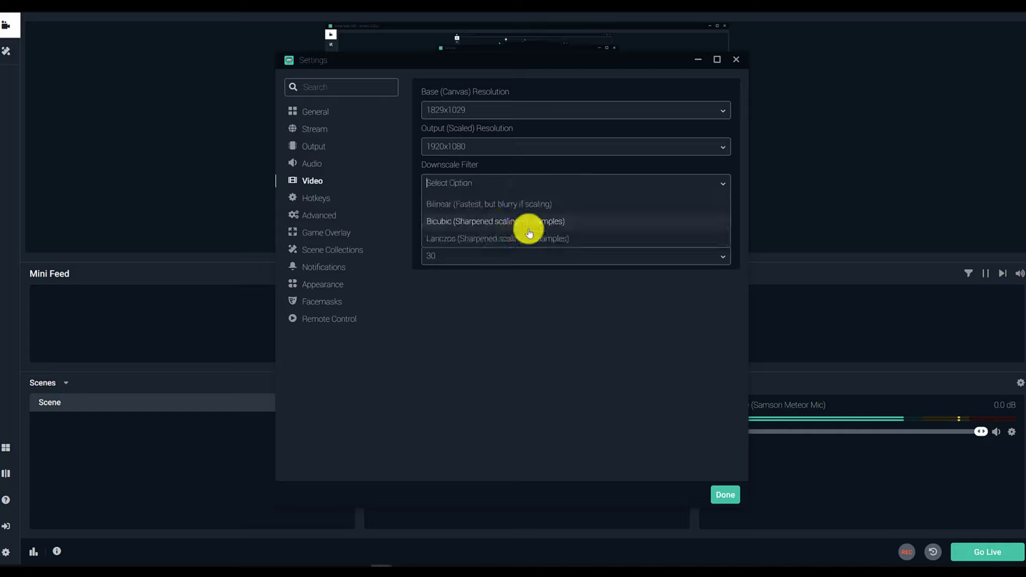
pyautogui.click(626, 219)
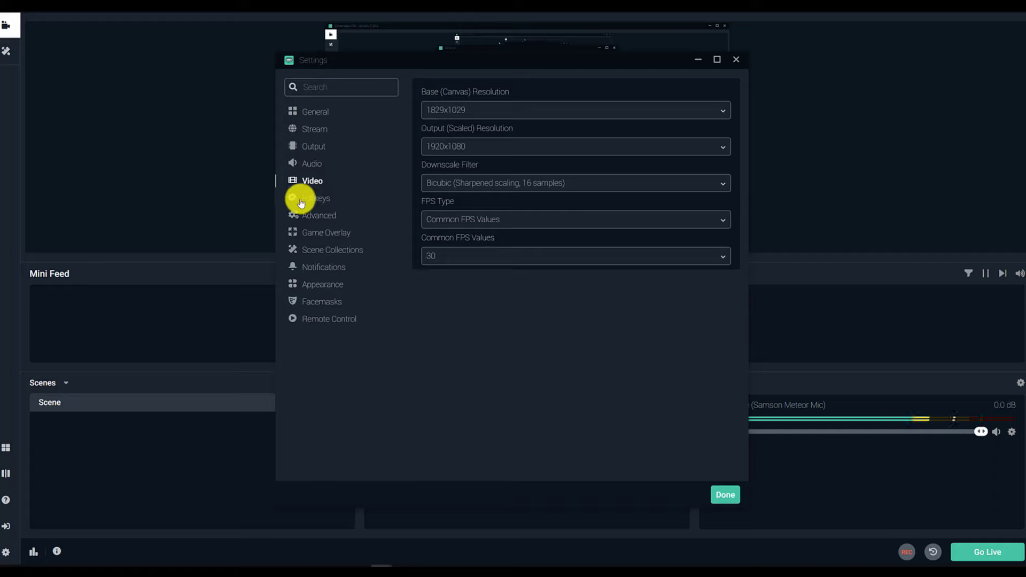
# Step: Assign the hotkeys F1 to Start Recording and F2 to Stop Recording, and close the settings
pyautogui.click(330, 201)
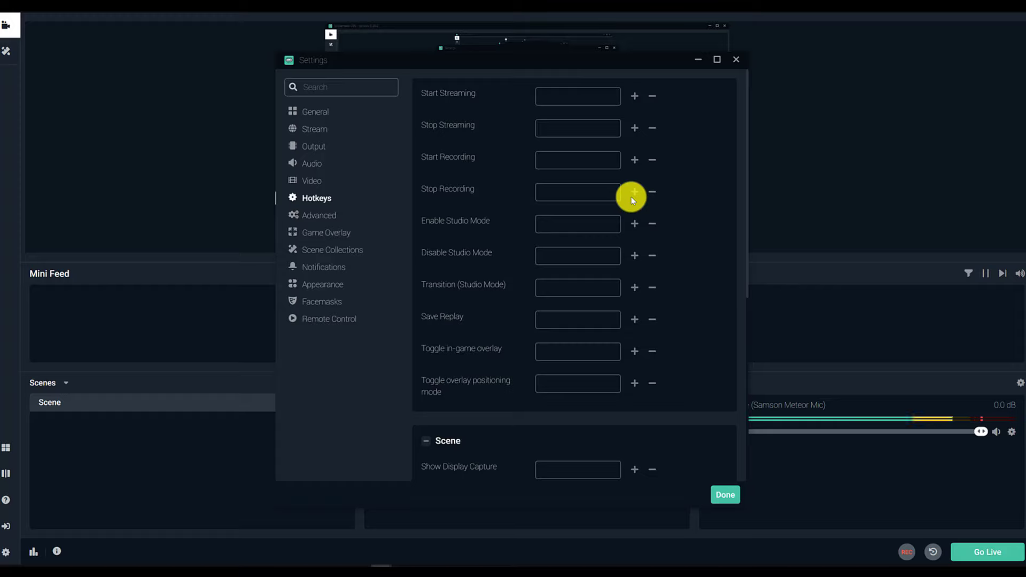
pyautogui.click(634, 160)
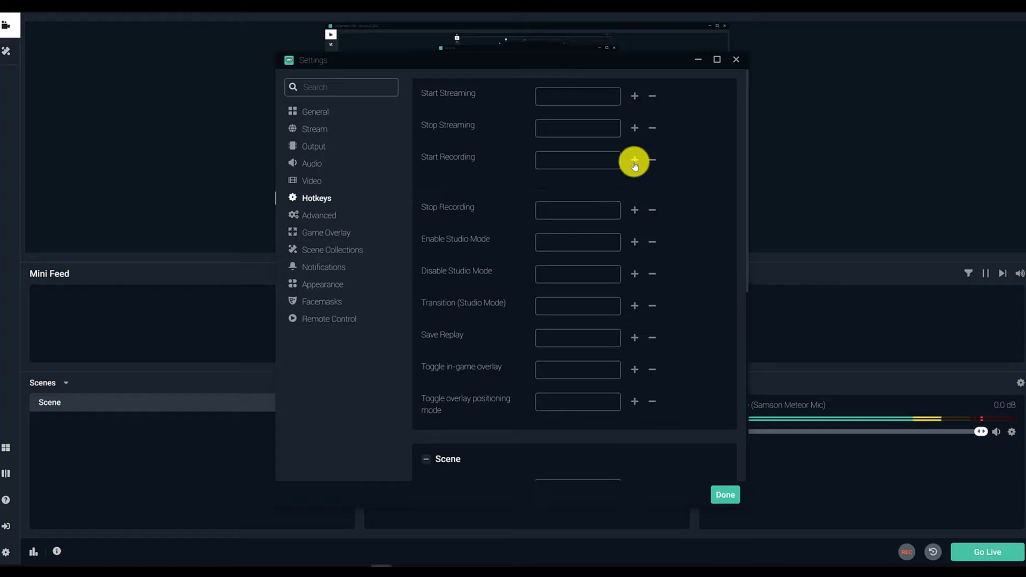
pyautogui.click(592, 162)
pyautogui.press('F1')
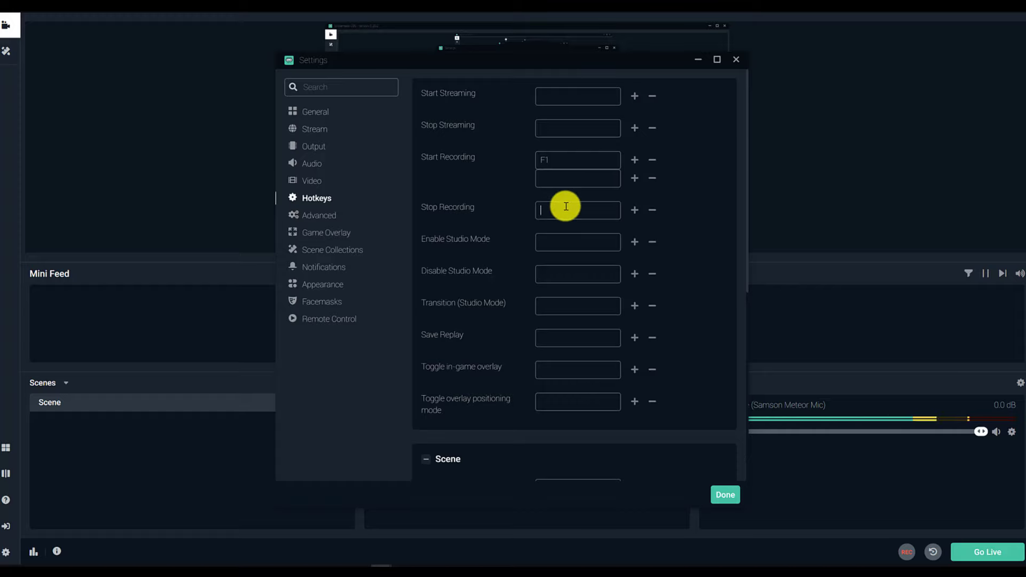
pyautogui.press('F2')
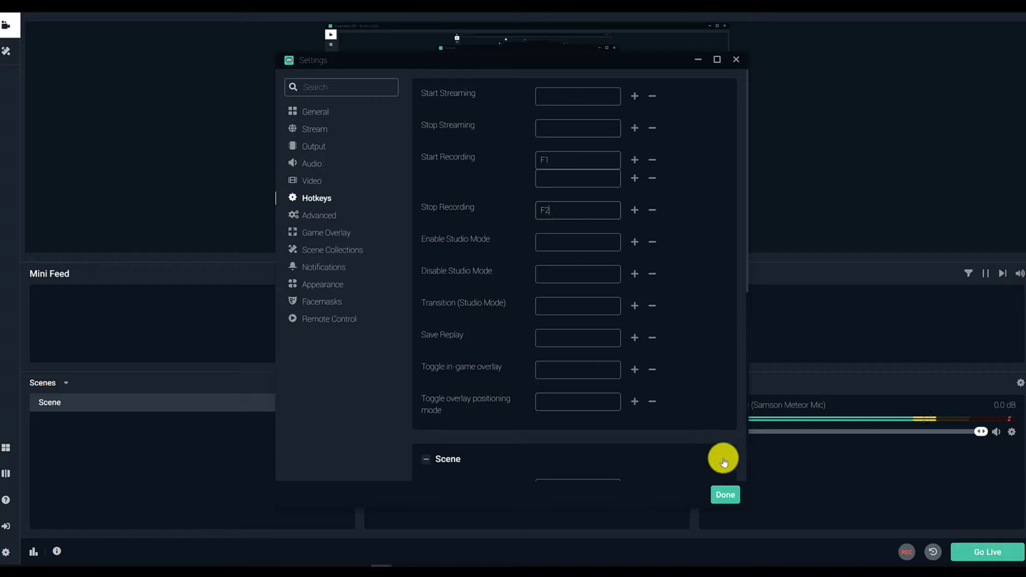
pyautogui.click(723, 496)
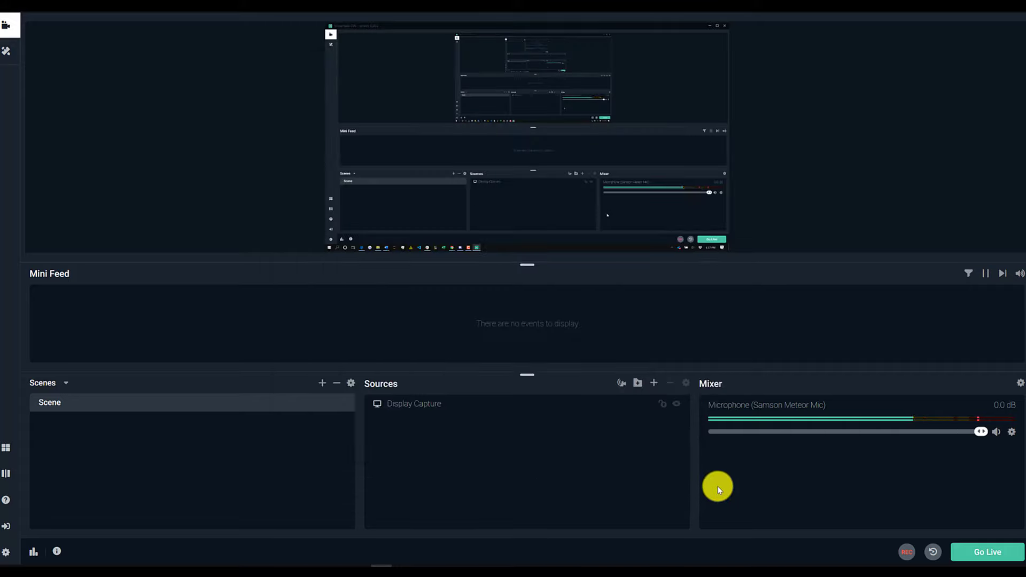
# Step: Start and stop a test recording twice, the second time with the recording hotkeys
pyautogui.click(906, 553)
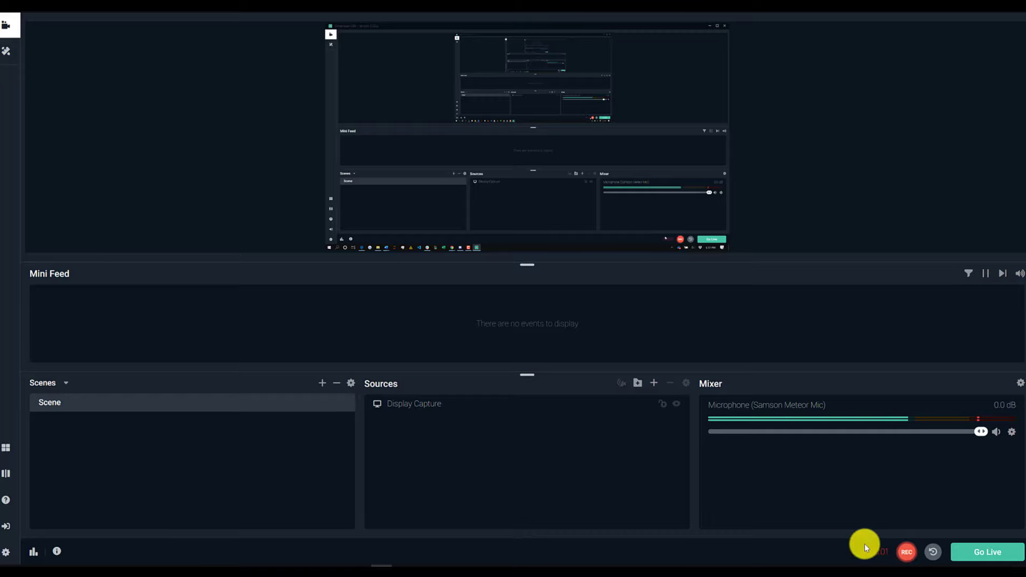
pyautogui.click(908, 551)
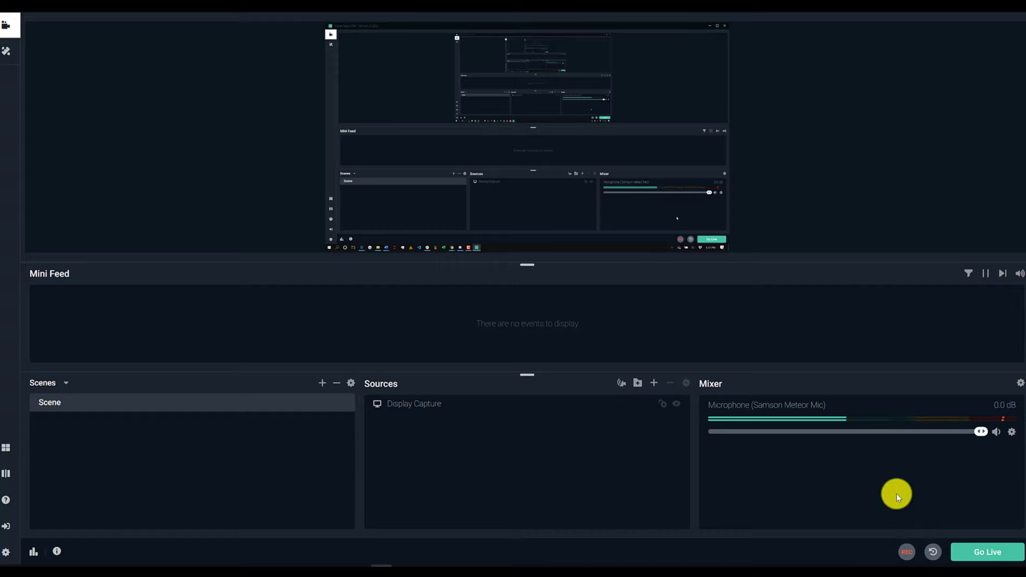
pyautogui.hotkey('ctrl', 'shift', 'r')
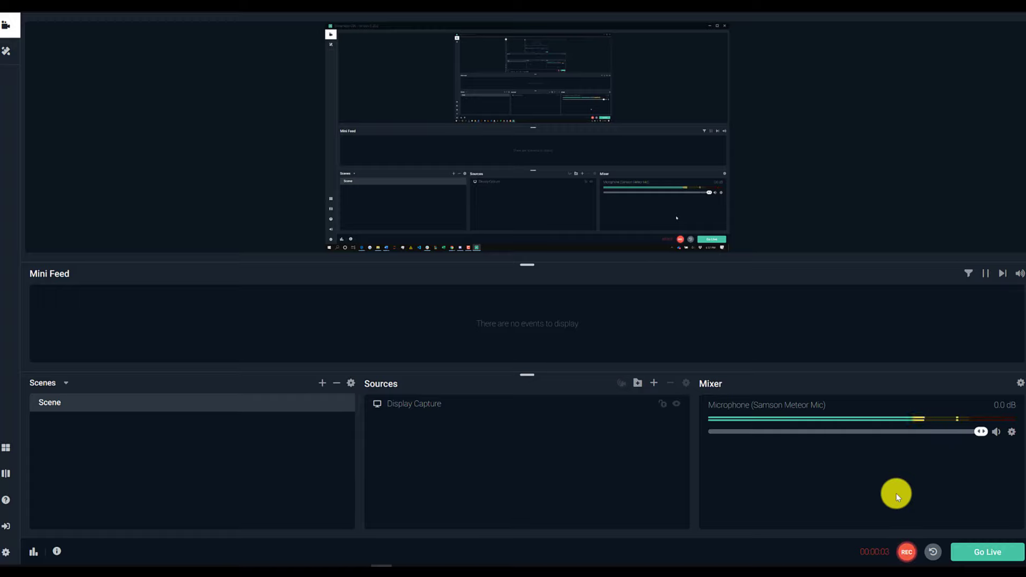
pyautogui.hotkey('ctrl', 'shift', 'r')
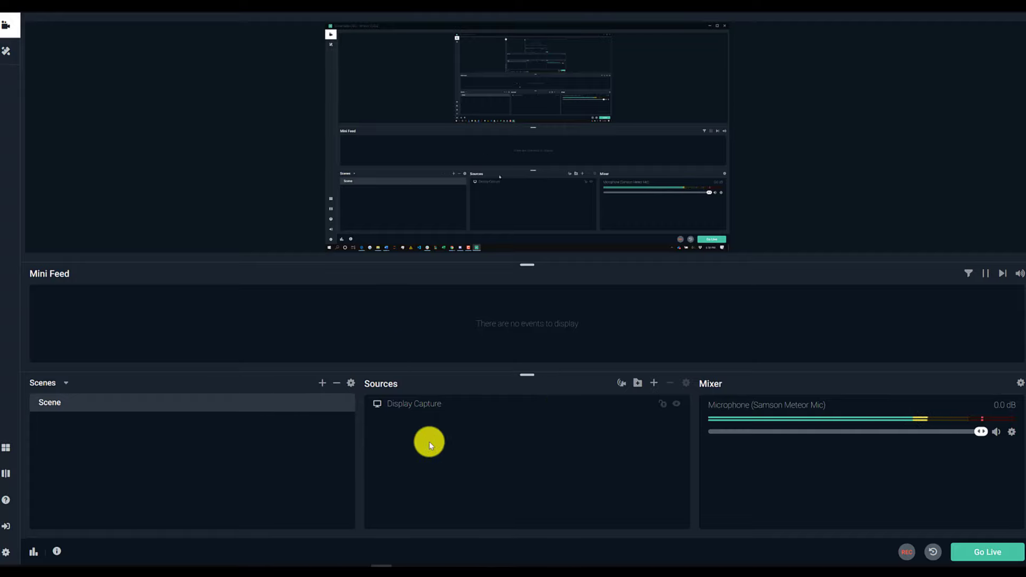
# Step: Add a new Image source to the scene, keeping the name Image
pyautogui.click(651, 381)
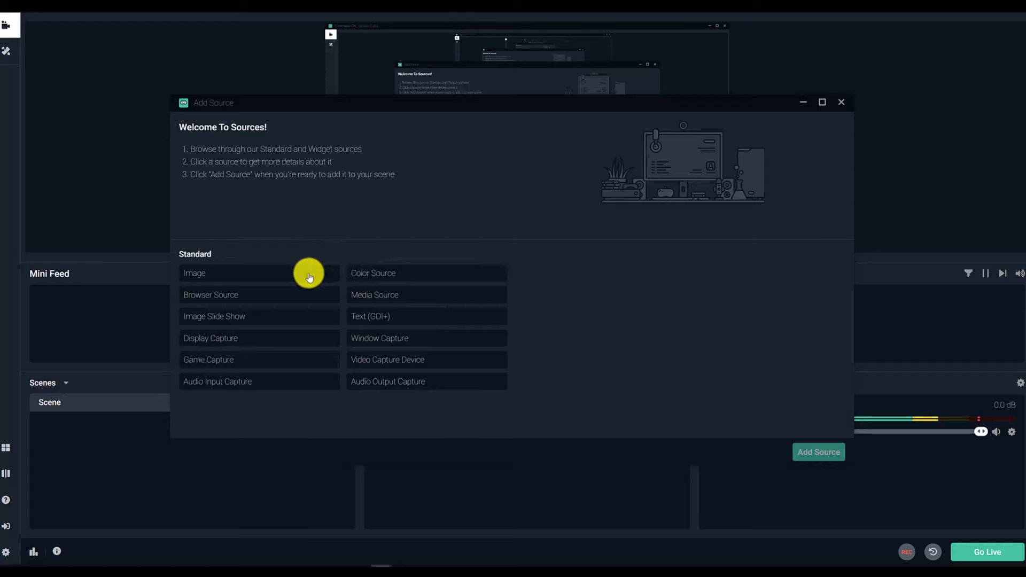
pyautogui.click(248, 276)
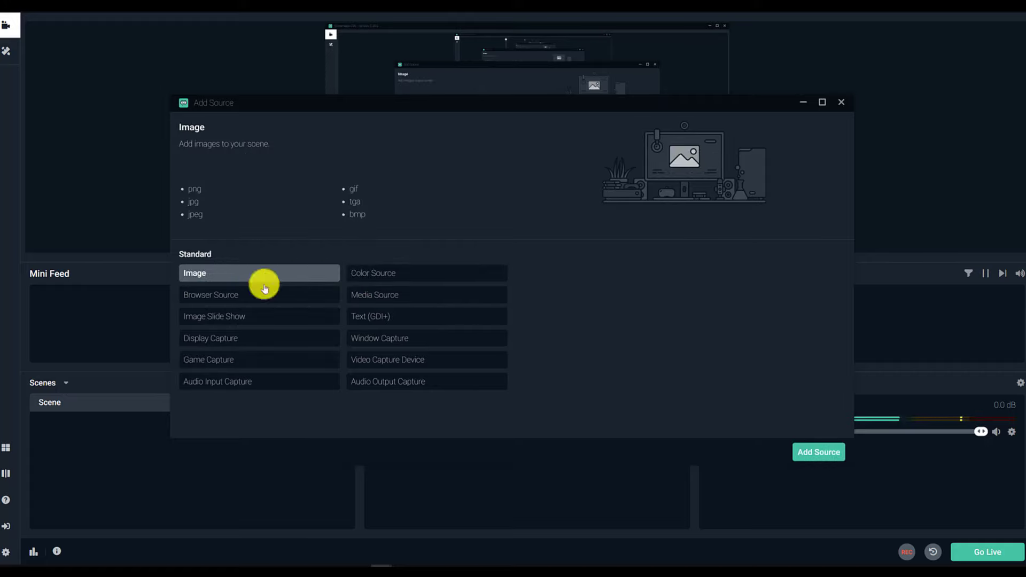
pyautogui.click(815, 452)
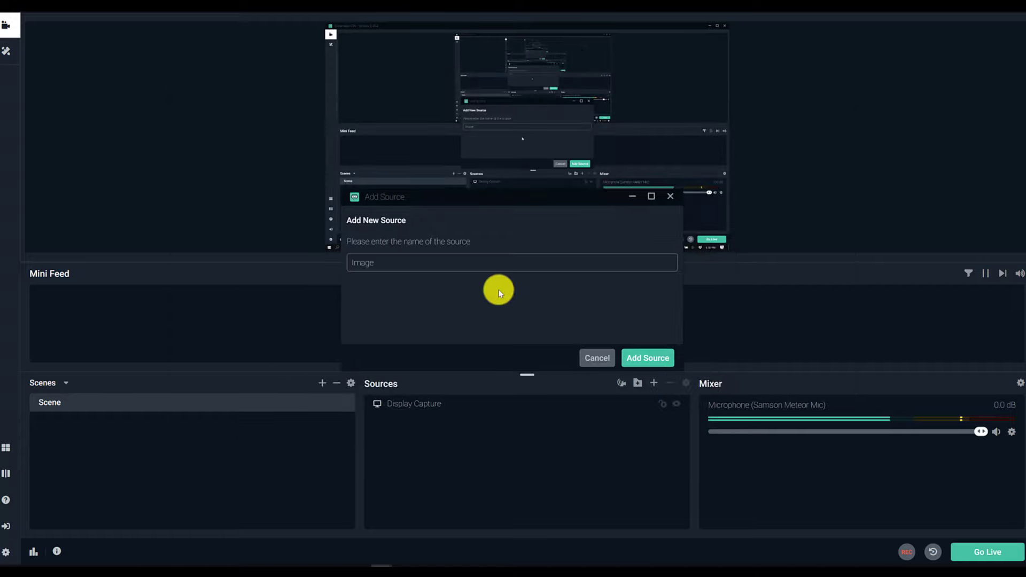
pyautogui.click(643, 358)
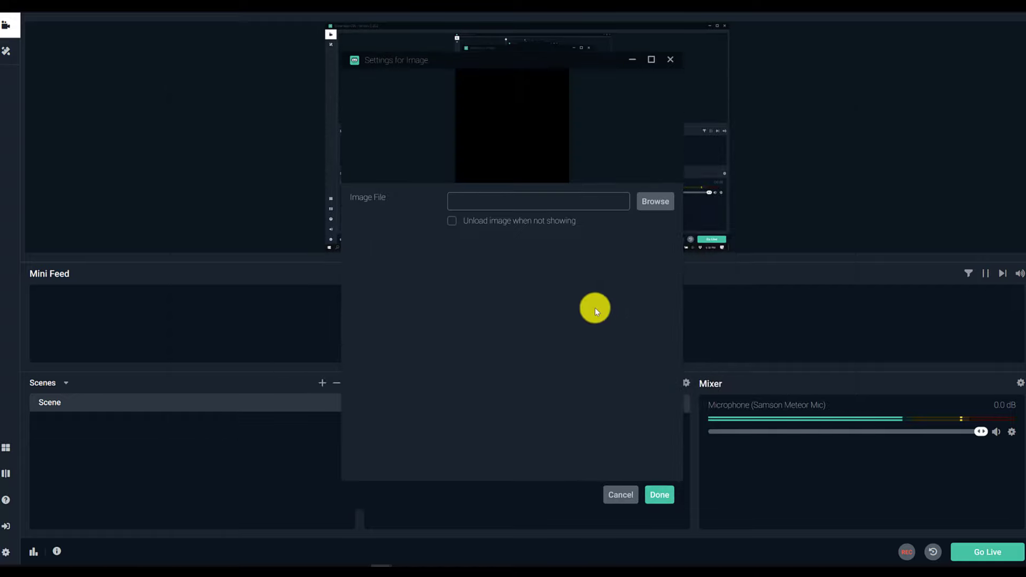
# Step: Load Facecam.png from the ZiovoBrand folder into the Image source and shrink the overlay to fit the canvas
pyautogui.click(659, 208)
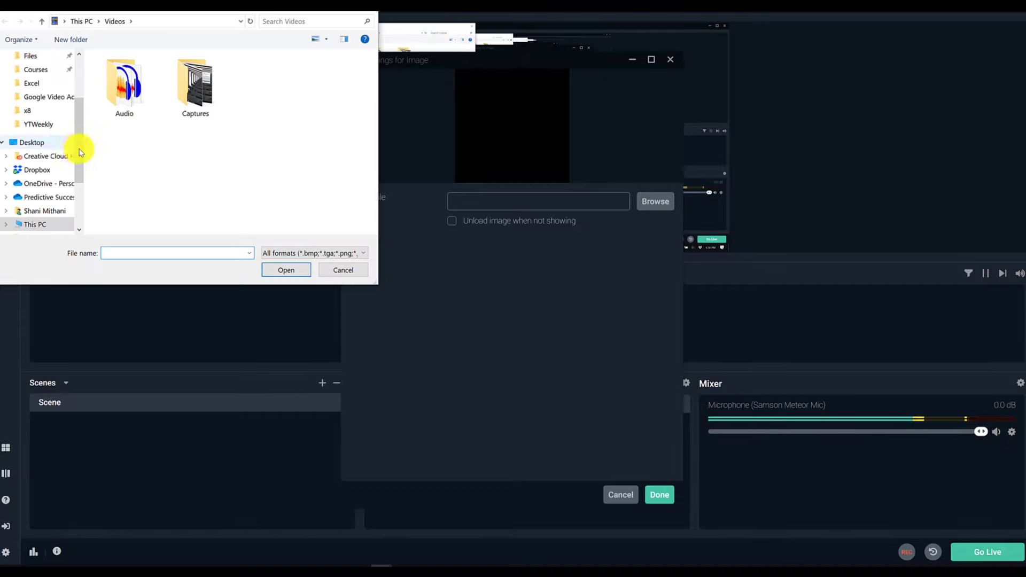
pyautogui.scroll(2, 32, 123)
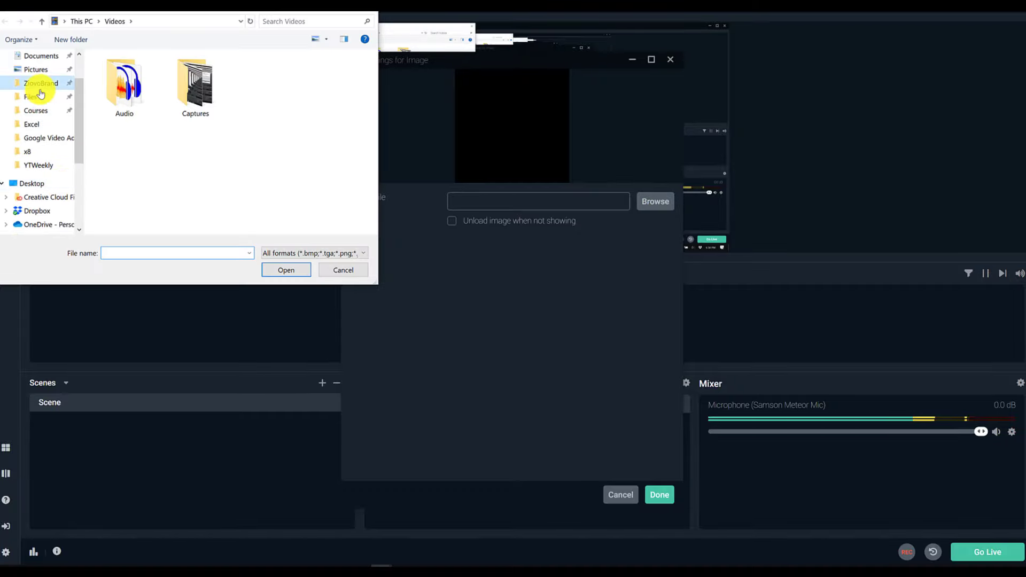
pyautogui.click(40, 89)
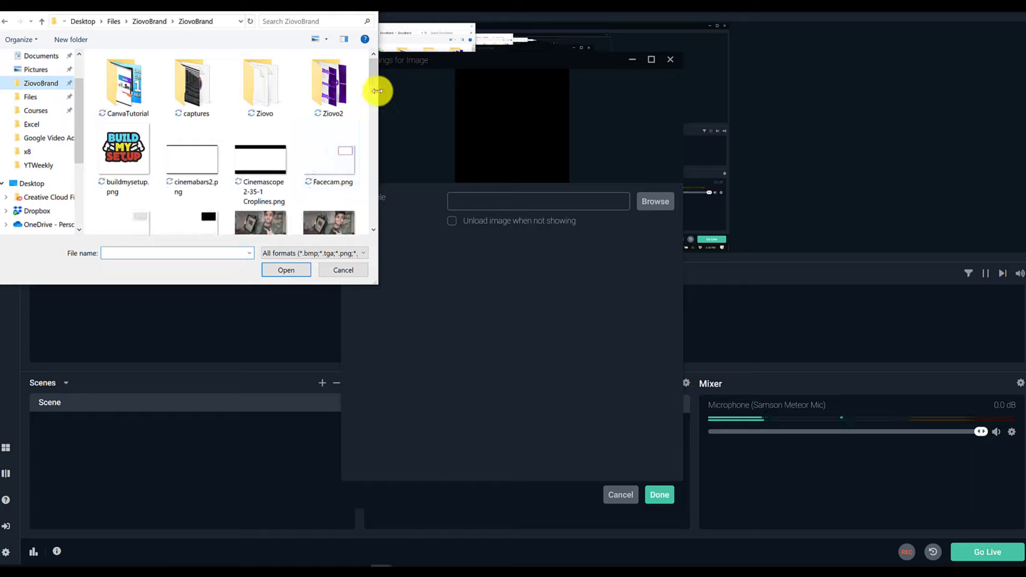
pyautogui.doubleClick(332, 175)
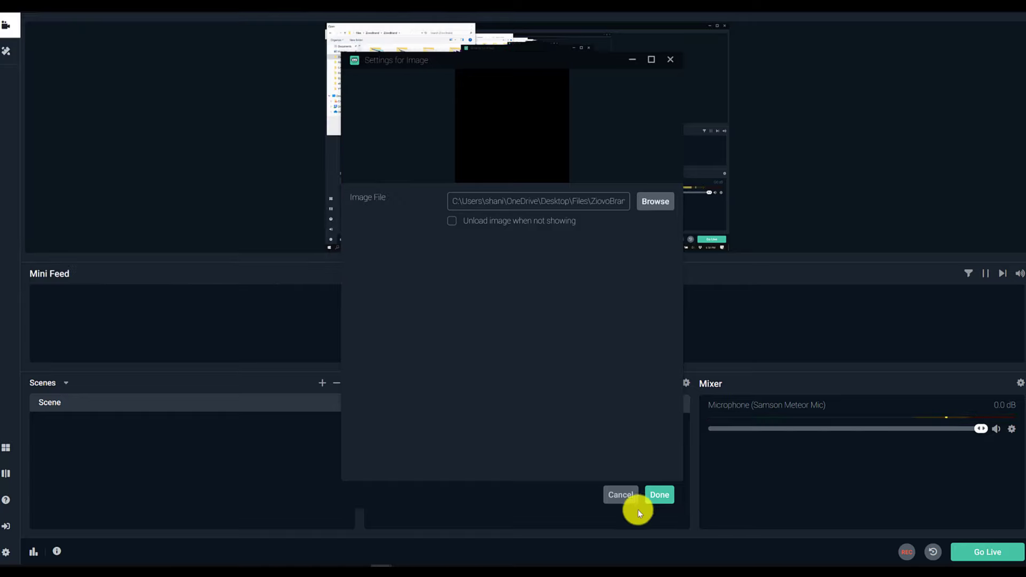
pyautogui.click(659, 494)
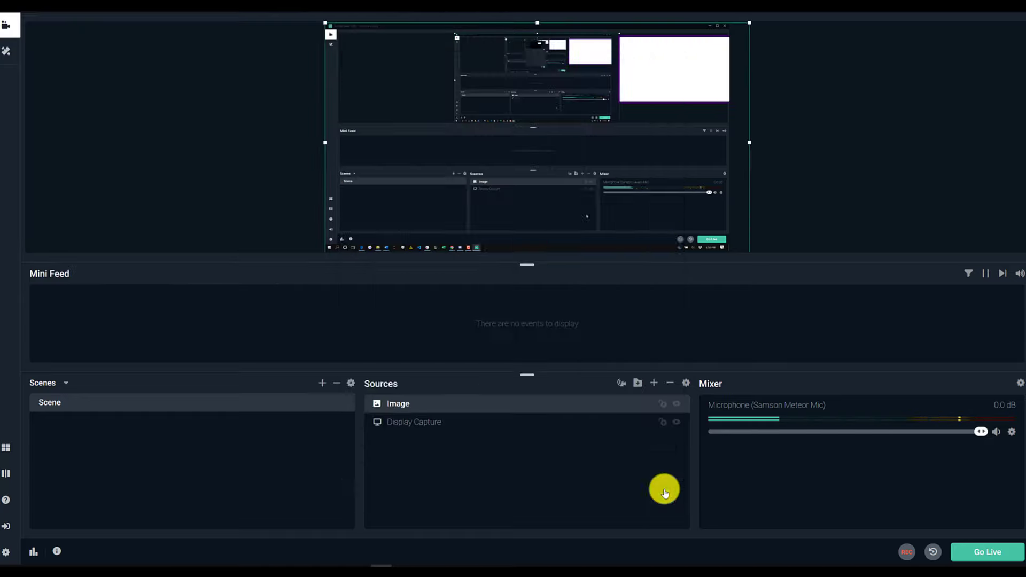
pyautogui.moveTo(751, 24); pyautogui.dragTo(728, 24)
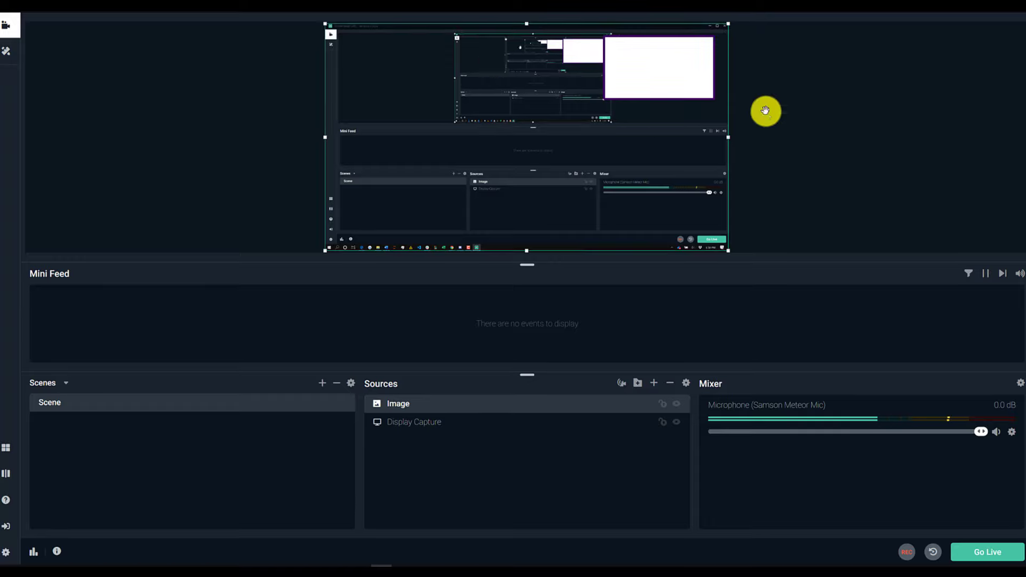
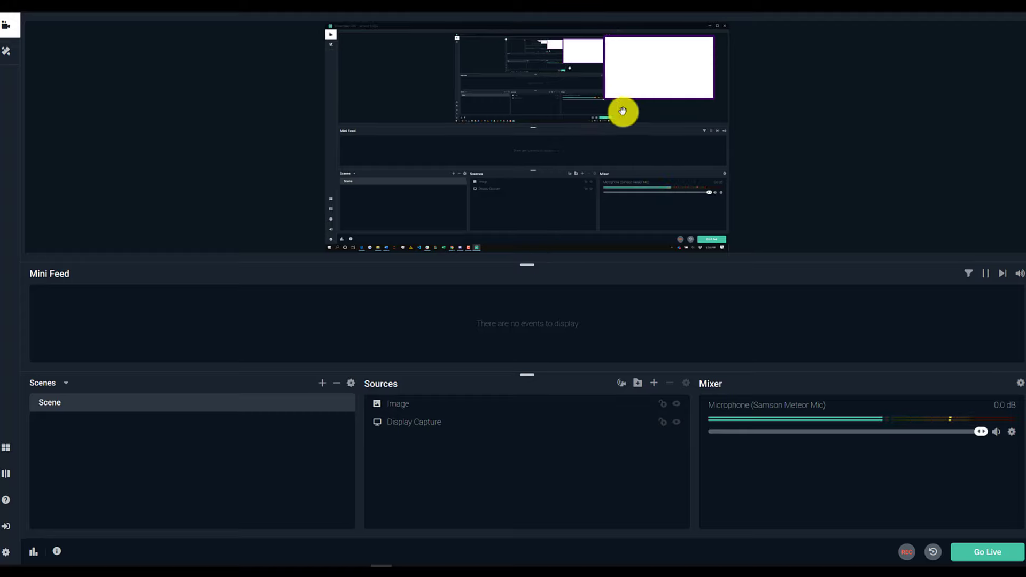
# Step: Add a new Video Capture Device source to the scene, keeping the name Video Capture Device
pyautogui.click(649, 385)
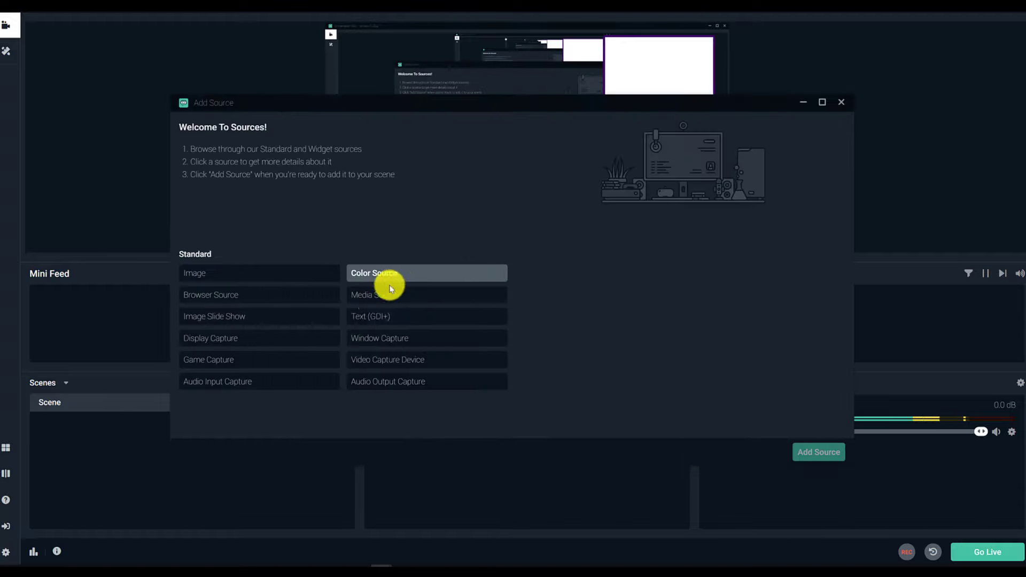
pyautogui.click(398, 364)
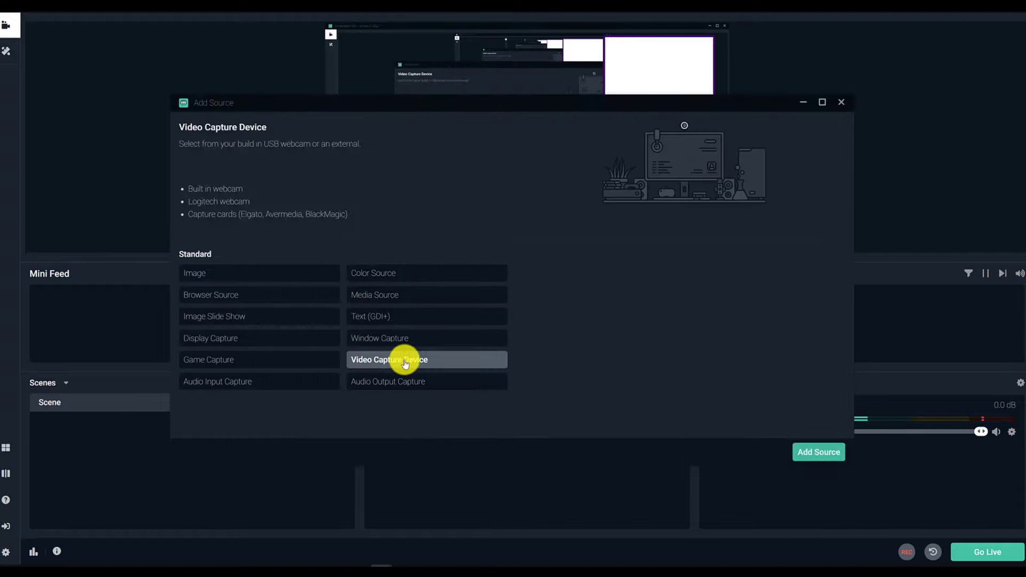
pyautogui.click(814, 454)
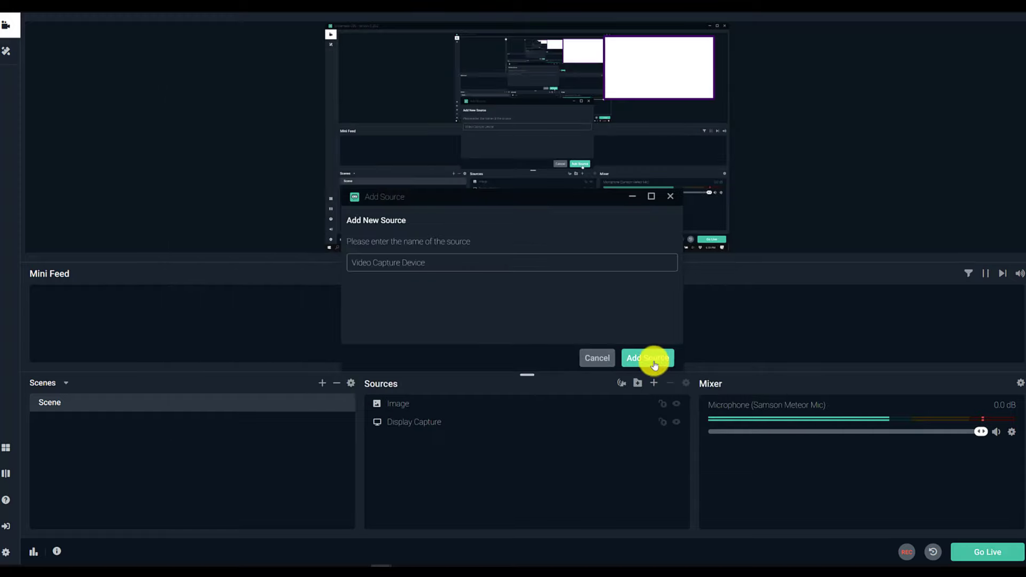
pyautogui.click(654, 363)
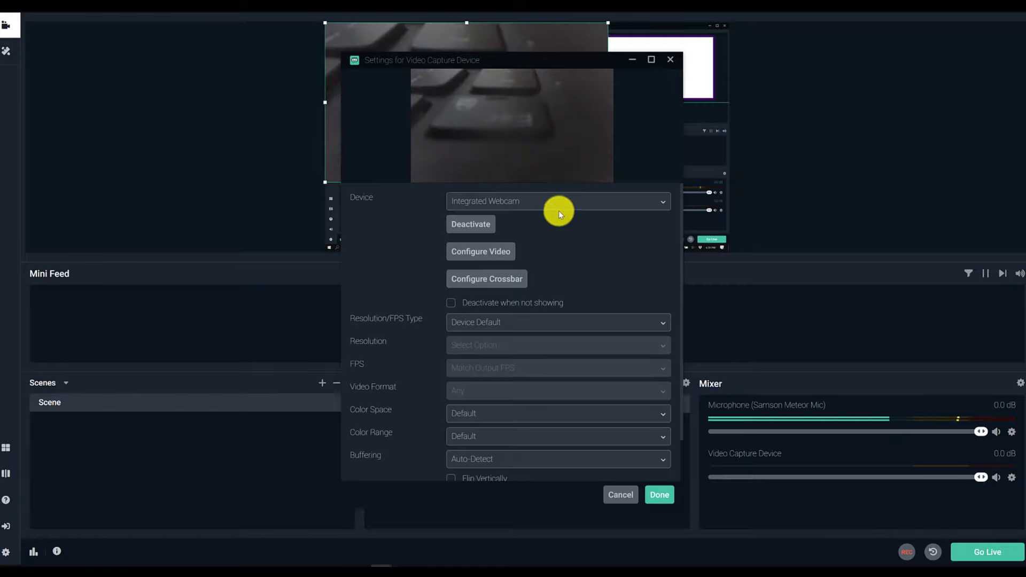
# Step: Set the capture device to HD Pro Webcam C920 with a custom resolution of 864x480 and accept the source settings
pyautogui.click(521, 204)
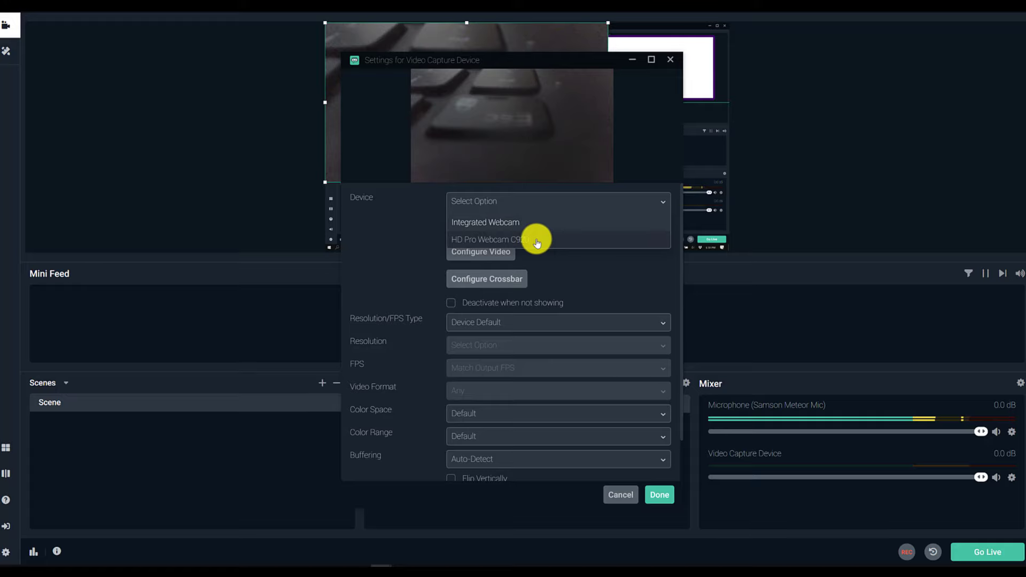
pyautogui.click(615, 241)
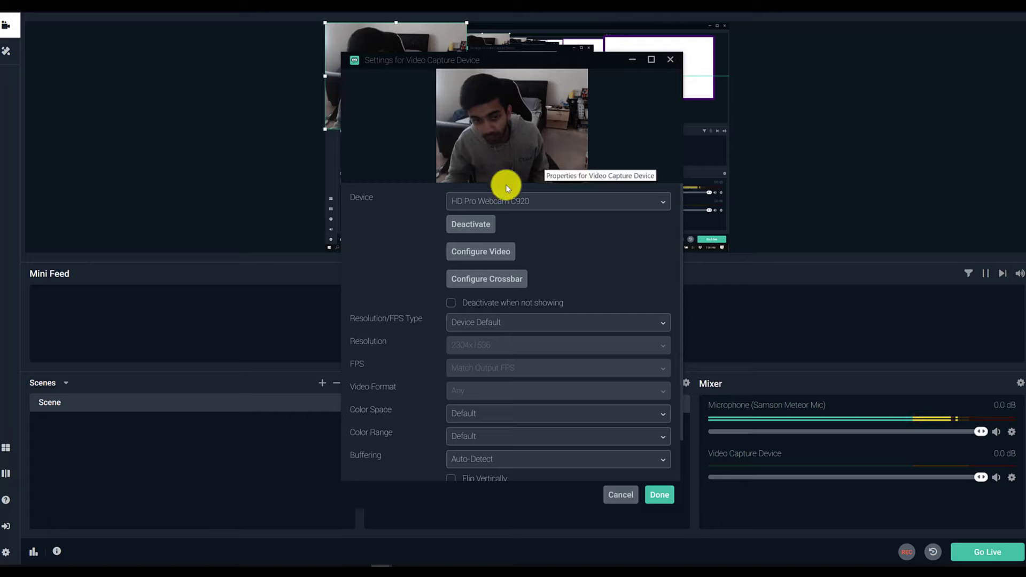
pyautogui.click(465, 324)
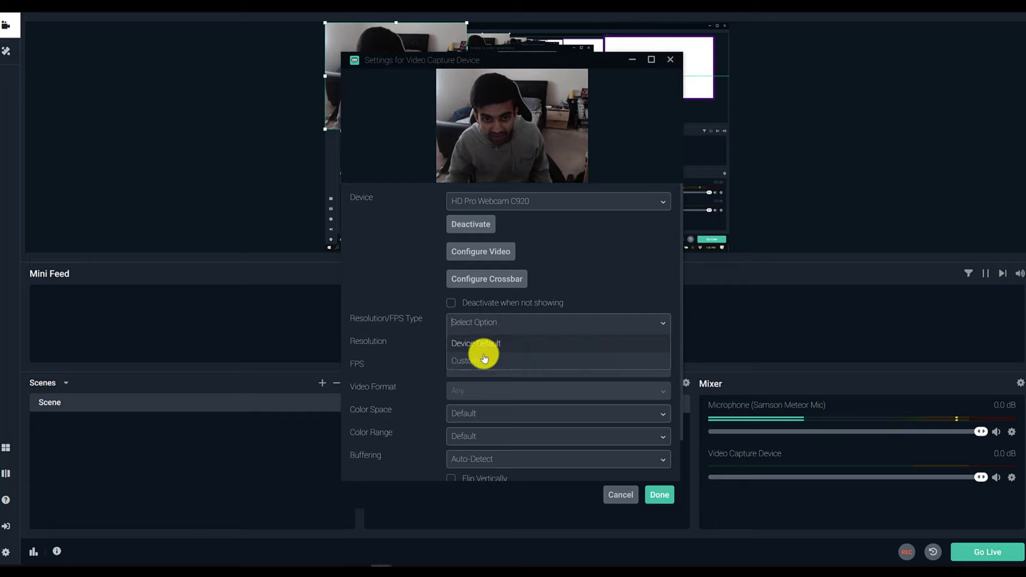
pyautogui.click(470, 342)
pyautogui.click(470, 344)
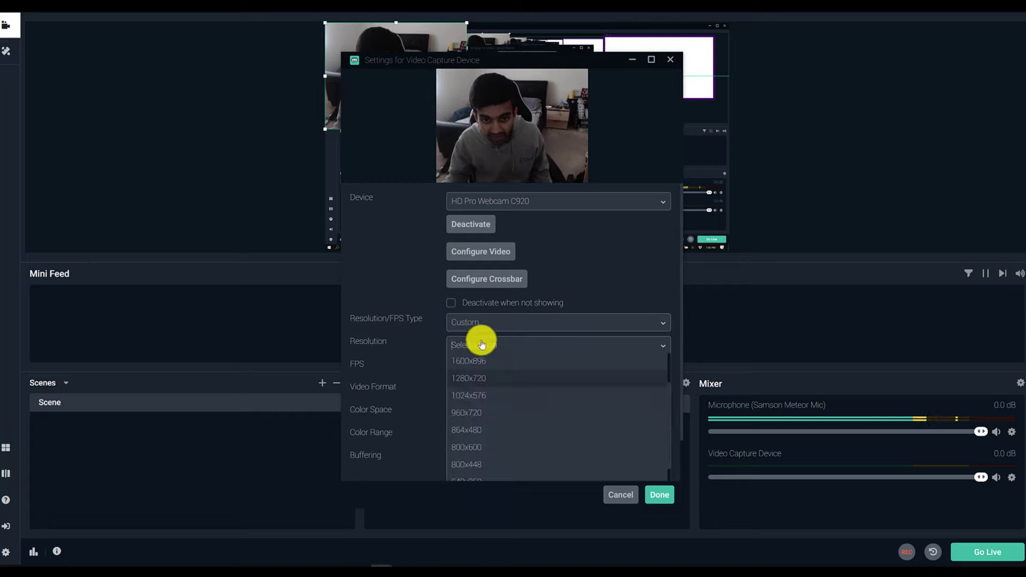
pyautogui.scroll(-2, 534, 412)
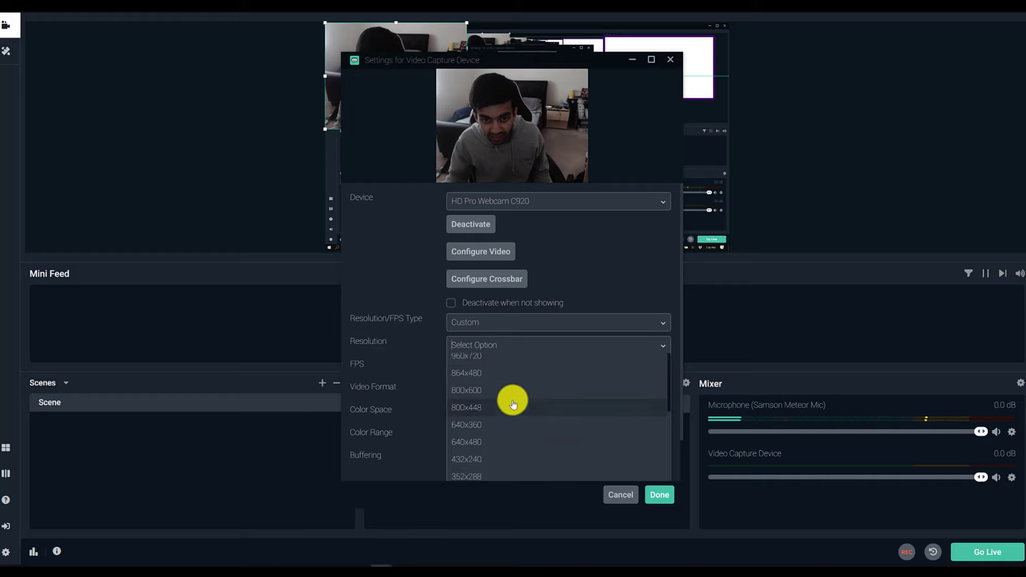
pyautogui.click(511, 371)
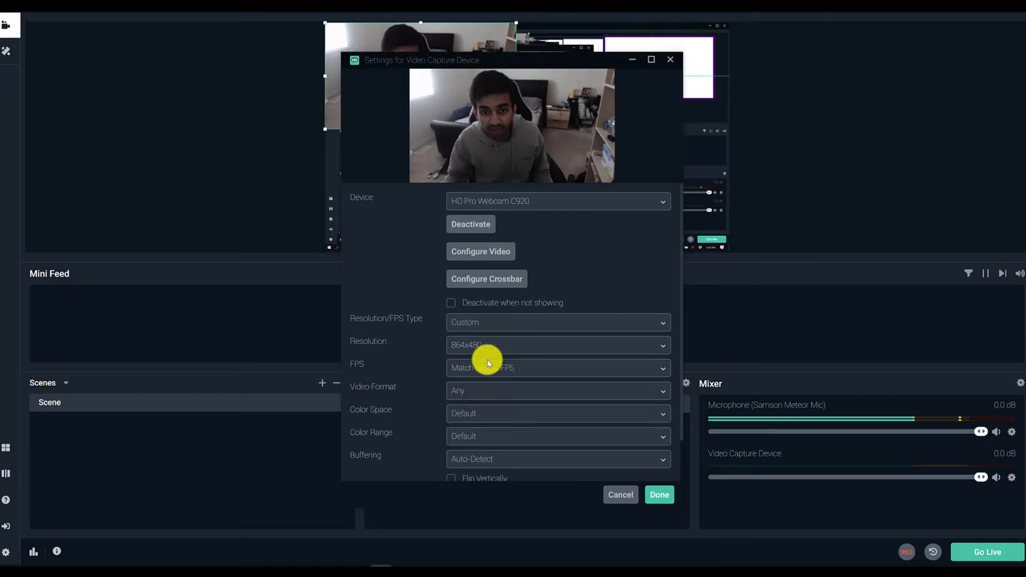
pyautogui.scroll(-2, 599, 368)
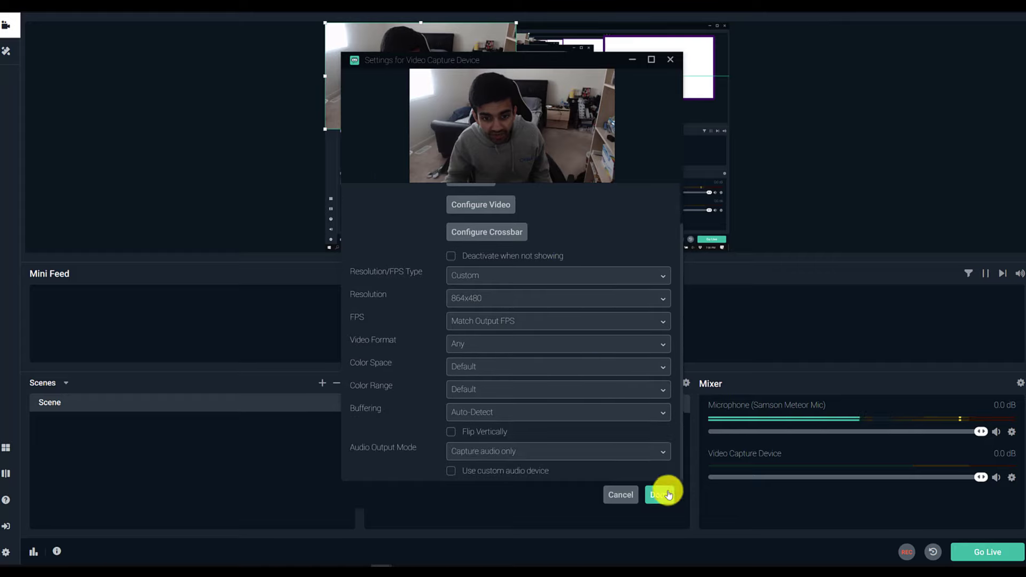
pyautogui.click(660, 492)
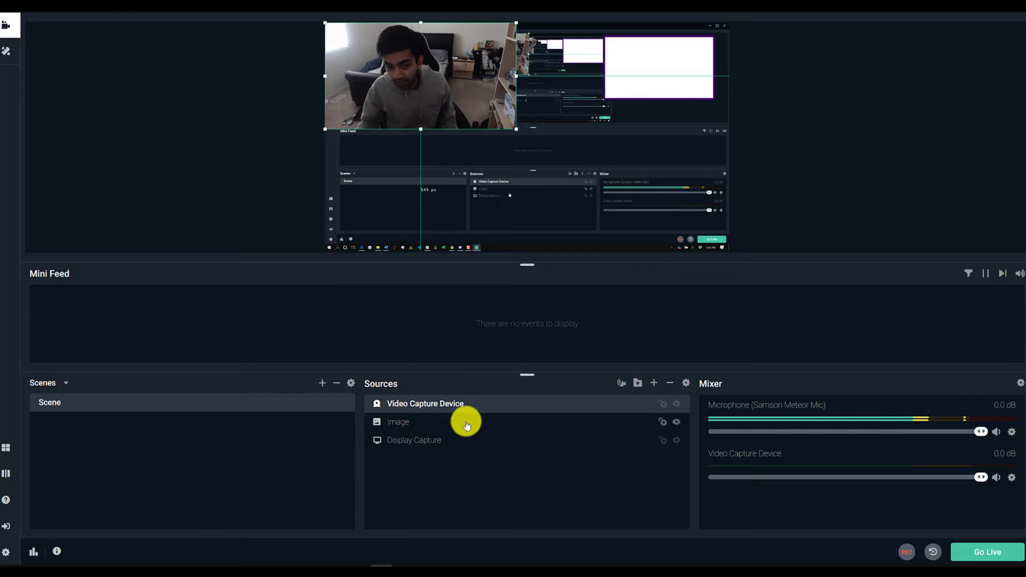
# Step: Try the Video Capture Device layered below Image, shift the webcam feed toward the facecam frame, and return the source above Image
pyautogui.moveTo(488, 409); pyautogui.dragTo(490, 434)
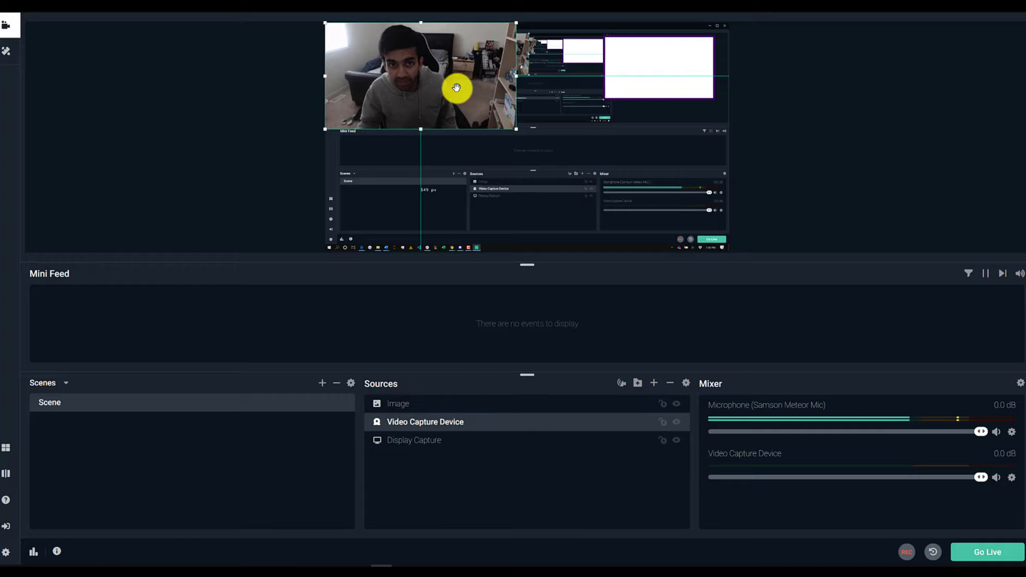
pyautogui.moveTo(503, 92); pyautogui.dragTo(600, 121)
pyautogui.moveTo(508, 424); pyautogui.dragTo(508, 396)
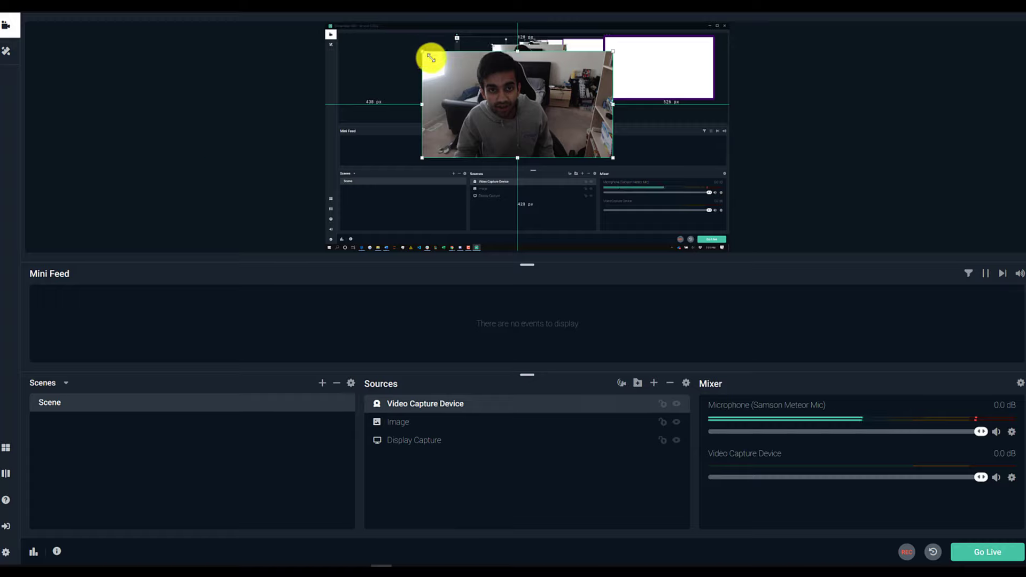
# Step: Shrink the webcam feed to the facecam frame's size, place it inside the frame, and deselect it
pyautogui.moveTo(431, 58); pyautogui.dragTo(721, 134)
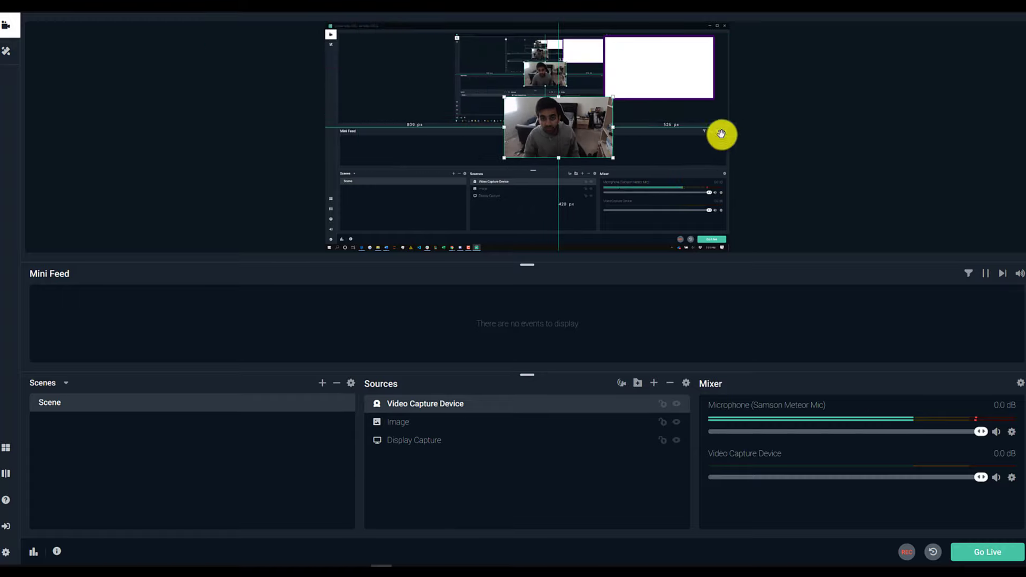
pyautogui.moveTo(513, 116); pyautogui.dragTo(614, 58)
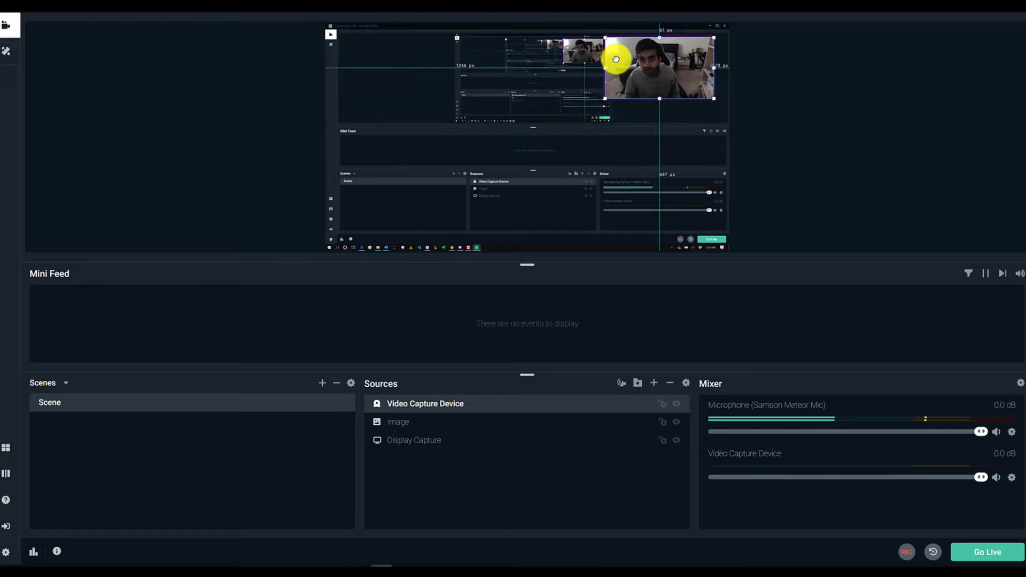
pyautogui.click(777, 107)
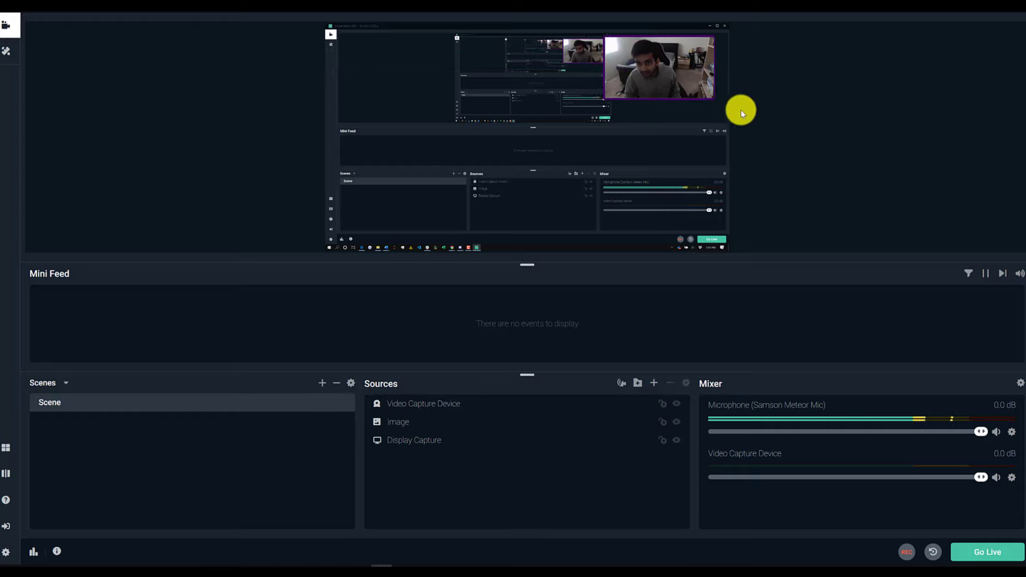